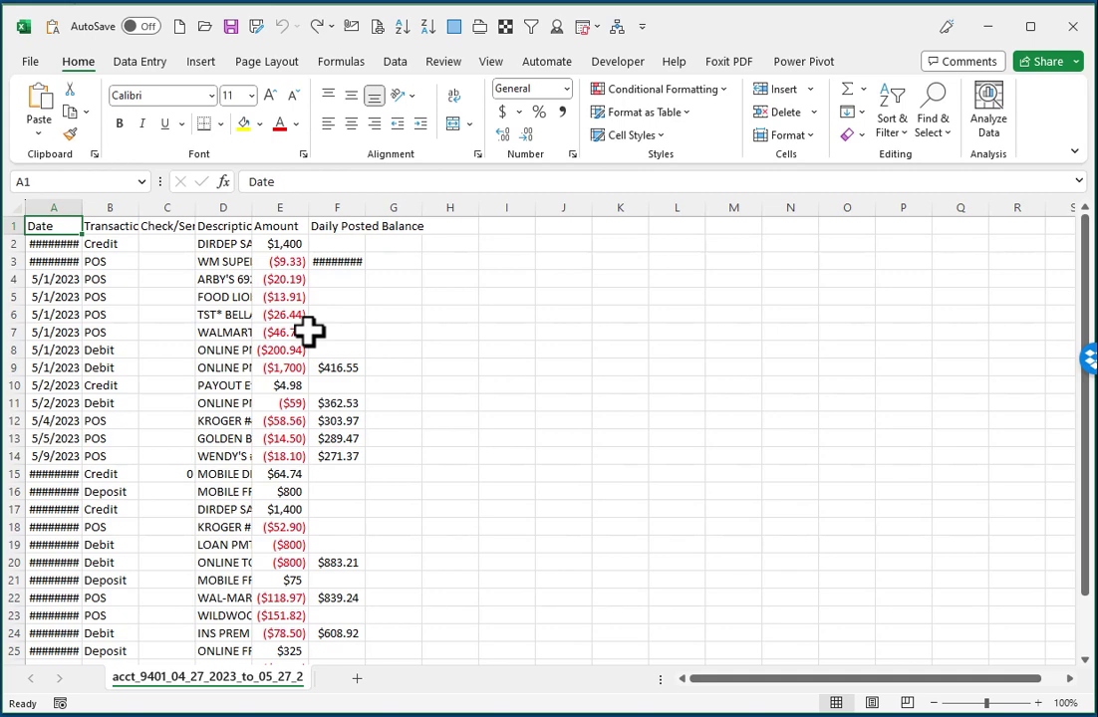
Run the existing cleanup macro on the raw bank transaction sheet to preview the reformatted layout.
{"action": "left_click", "coordinate": [615, 29]}
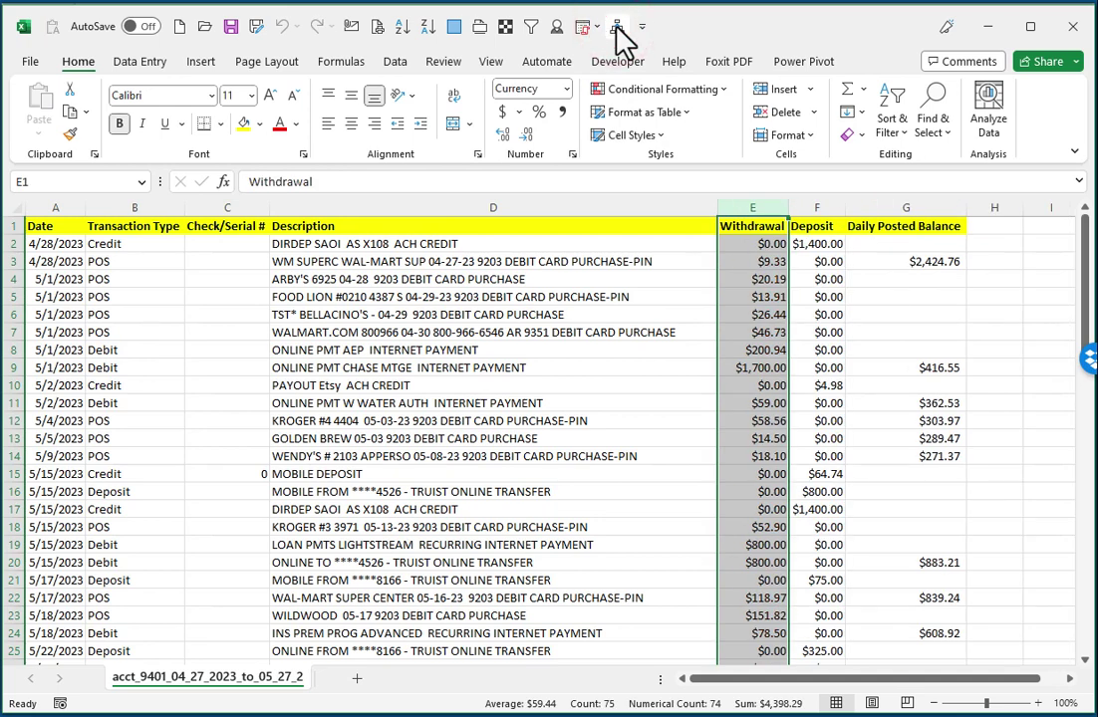
{"action": "left_click", "coordinate": [483, 263]}
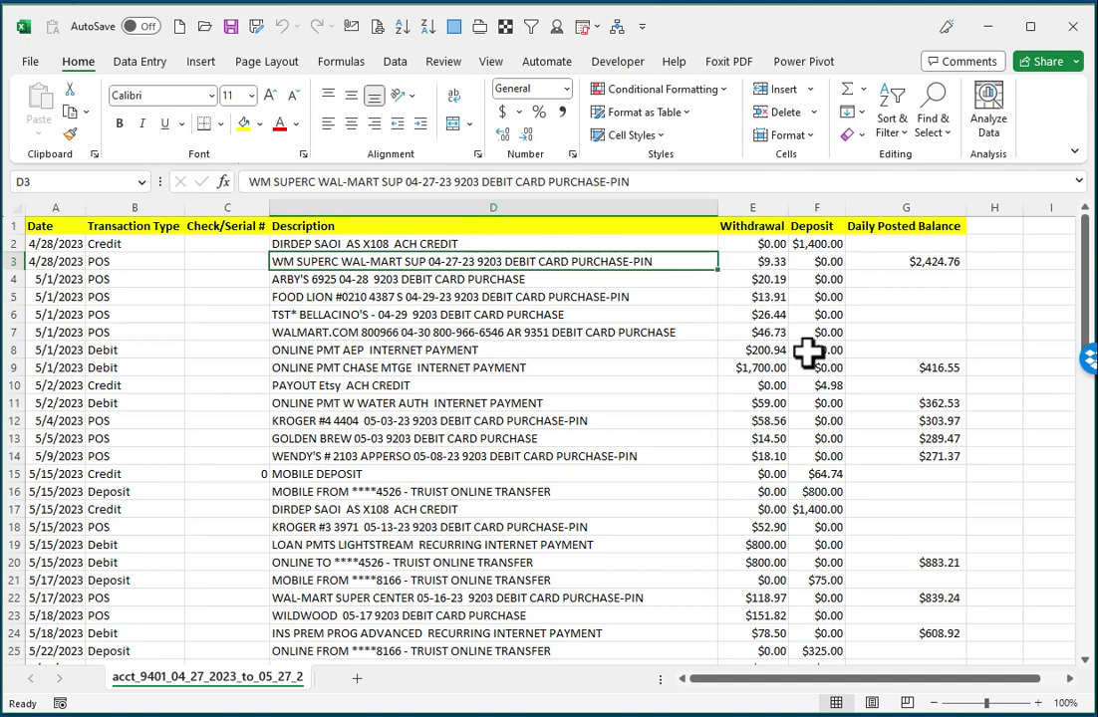
Switch to the Truist account page in the browser, download the last 30 days of transactions as CSV and open the file in Excel.
{"action": "key", "text": "alt+Tab"}
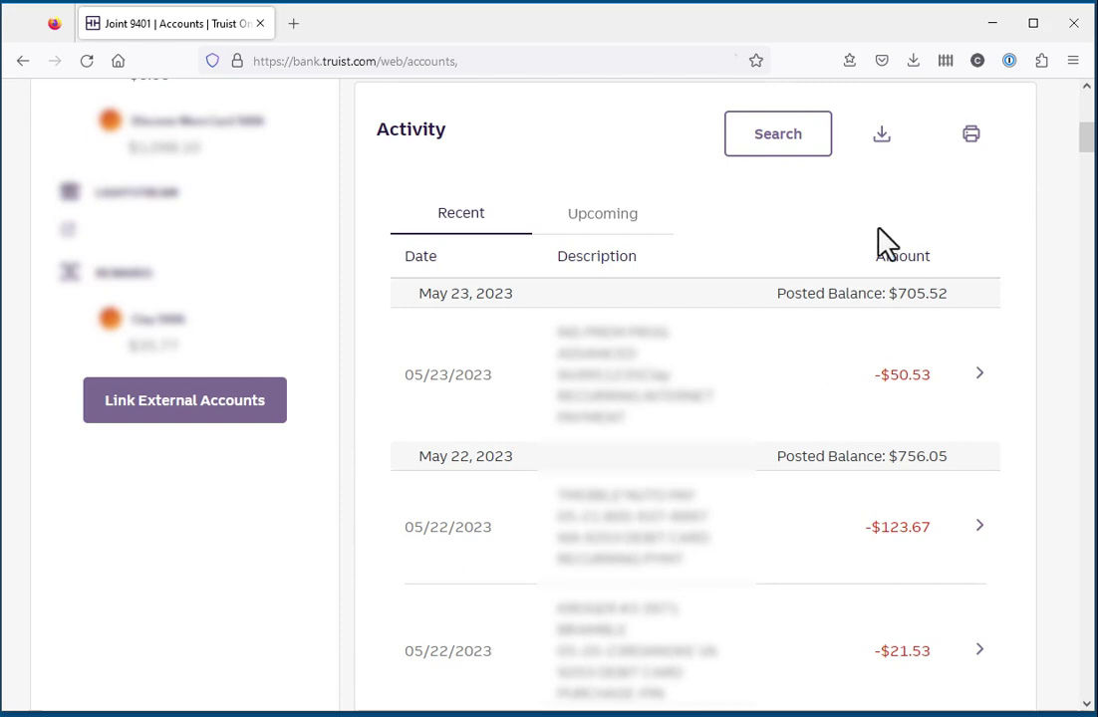
{"action": "left_click", "coordinate": [881, 145]}
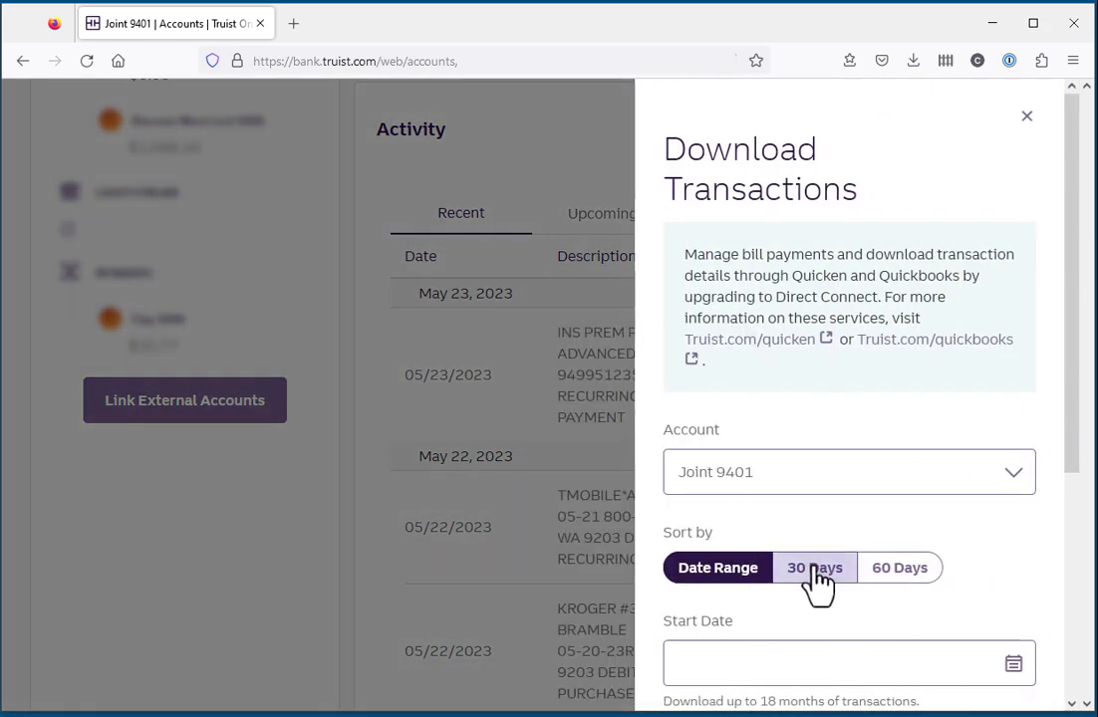
{"action": "left_click", "coordinate": [815, 573]}
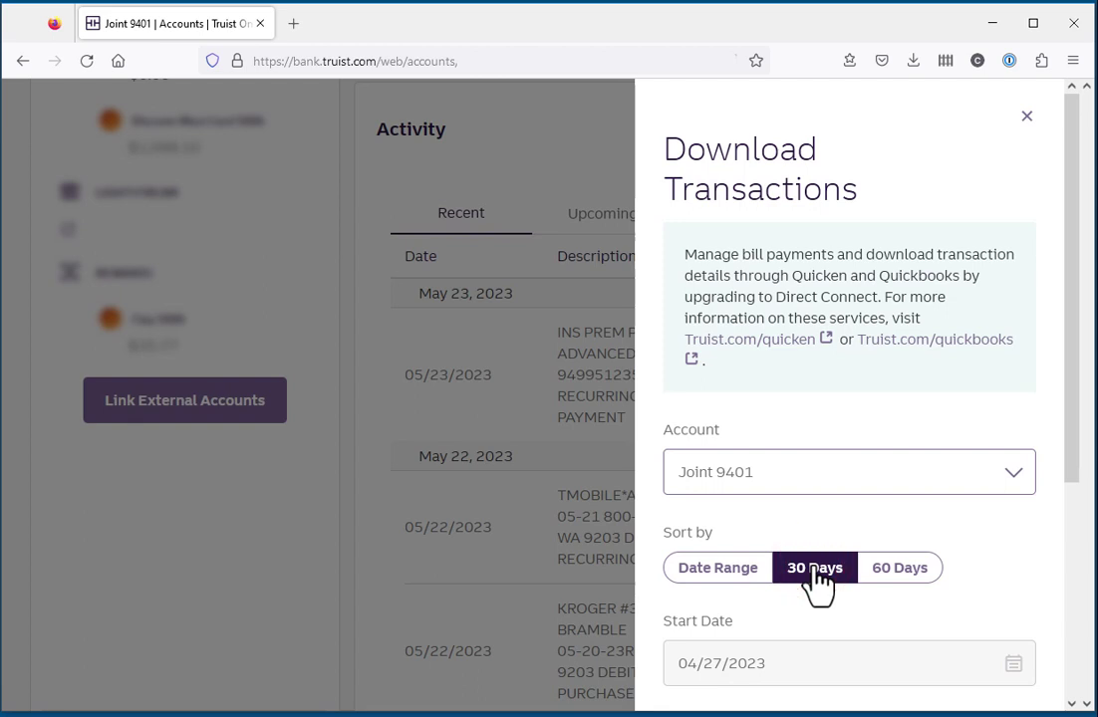
{"action": "left_click", "coordinate": [1071, 434]}
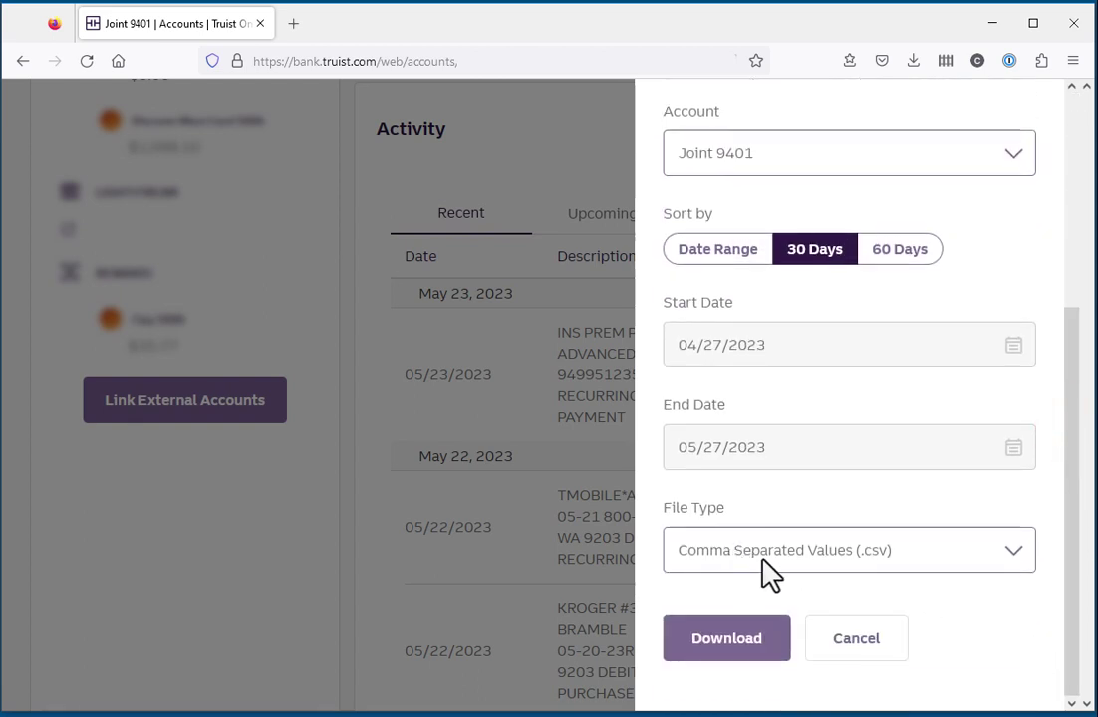
{"action": "left_click", "coordinate": [726, 645]}
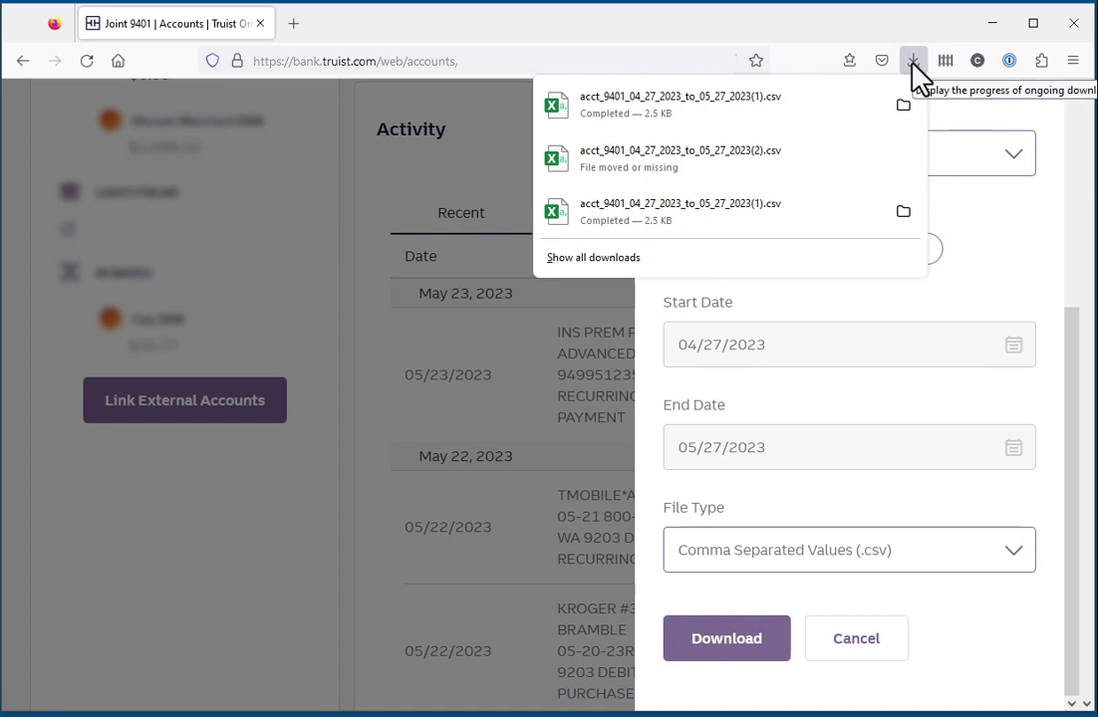
{"action": "left_click", "coordinate": [775, 172]}
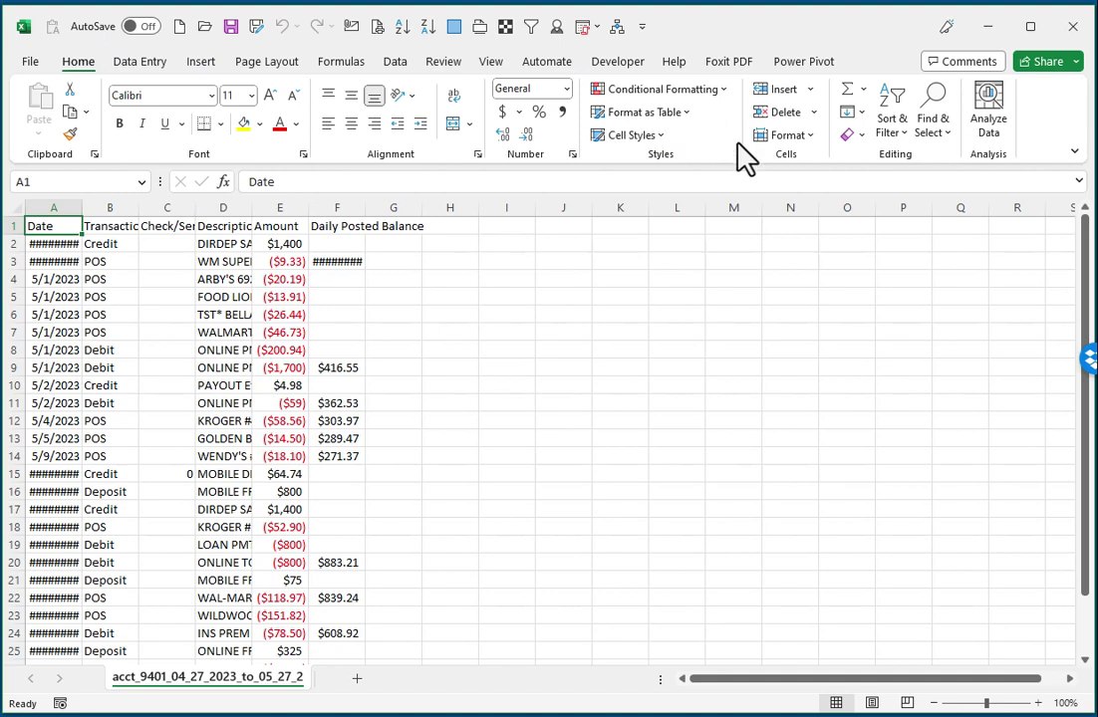
Start recording a macro named TruistLayoutFix, stored in the Personal Macro Workbook.
{"action": "left_click", "coordinate": [493, 61]}
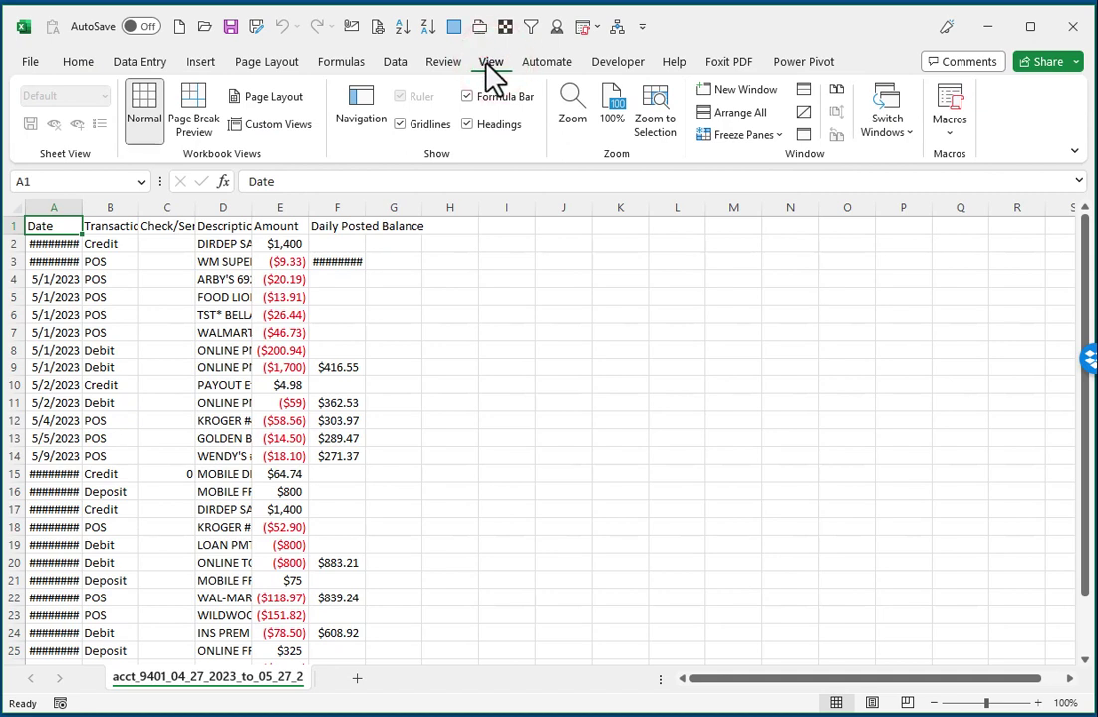
{"action": "left_click", "coordinate": [952, 138]}
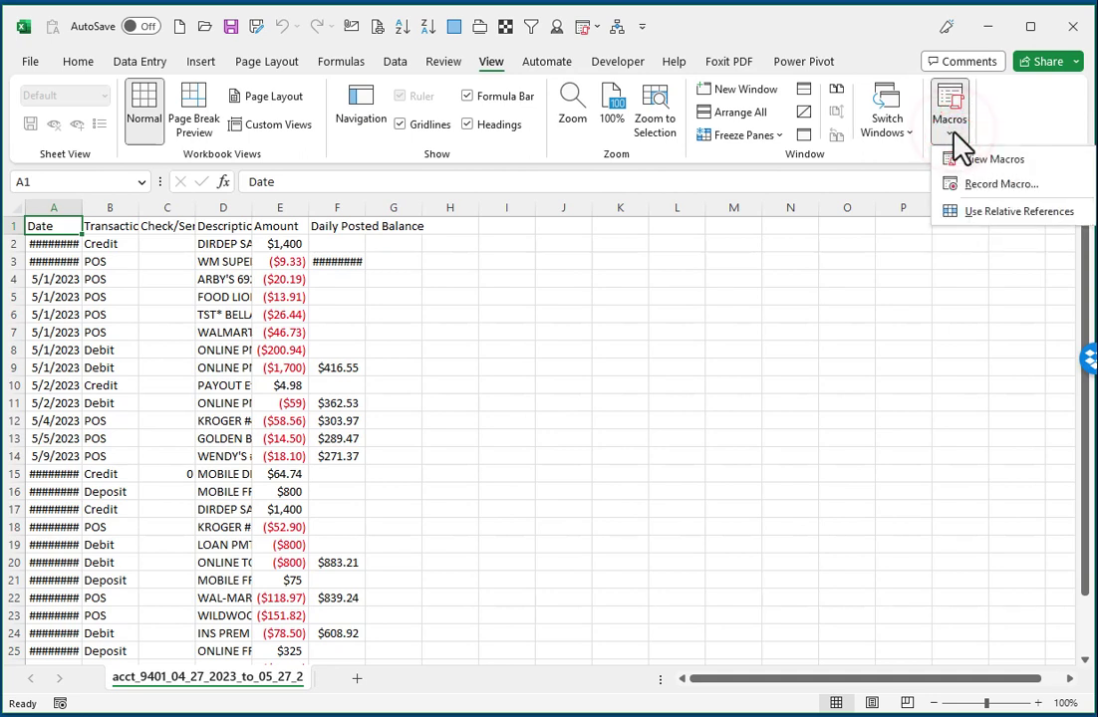
{"action": "left_click", "coordinate": [1018, 185]}
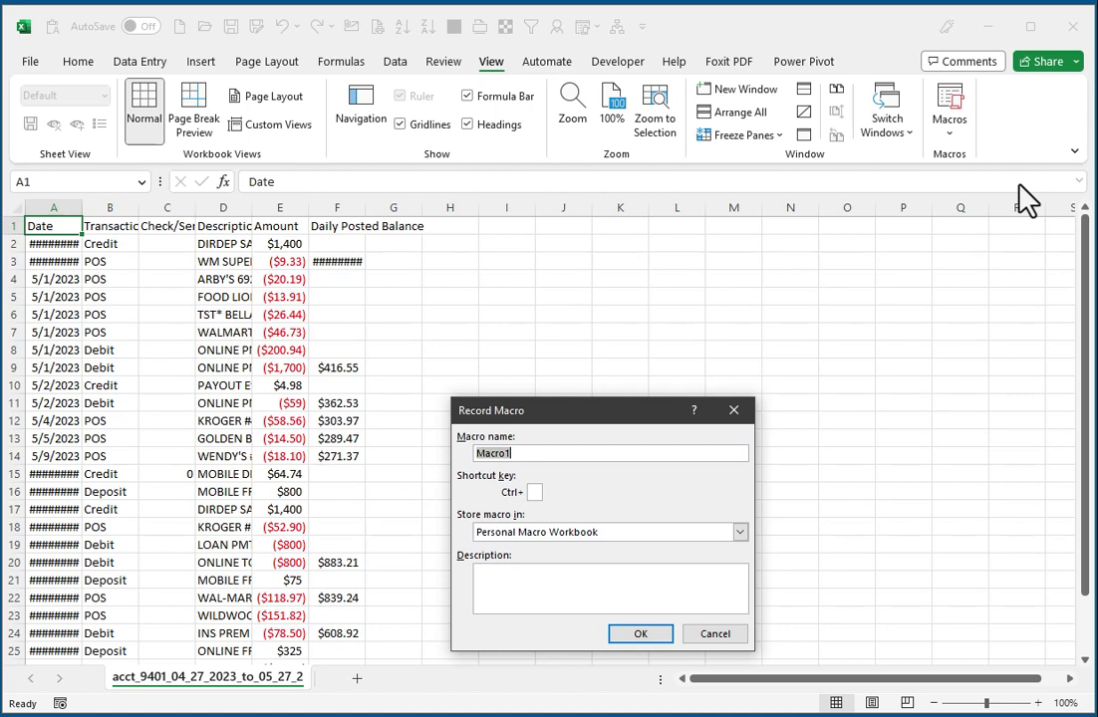
{"action": "type", "text": "Trust"}
{"action": "key", "text": "BackSpace"}
{"action": "key", "text": "BackSpace"}
{"action": "type", "text": "istLayoutFix"}
{"action": "left_click", "coordinate": [498, 531]}
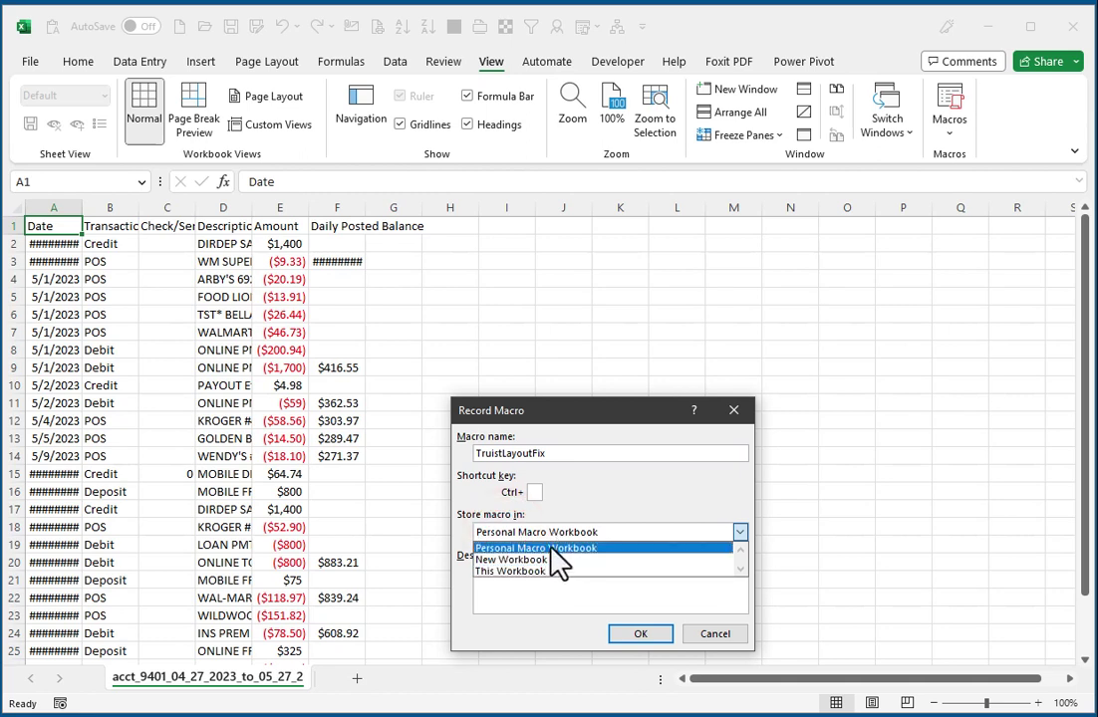
{"action": "left_click", "coordinate": [552, 548]}
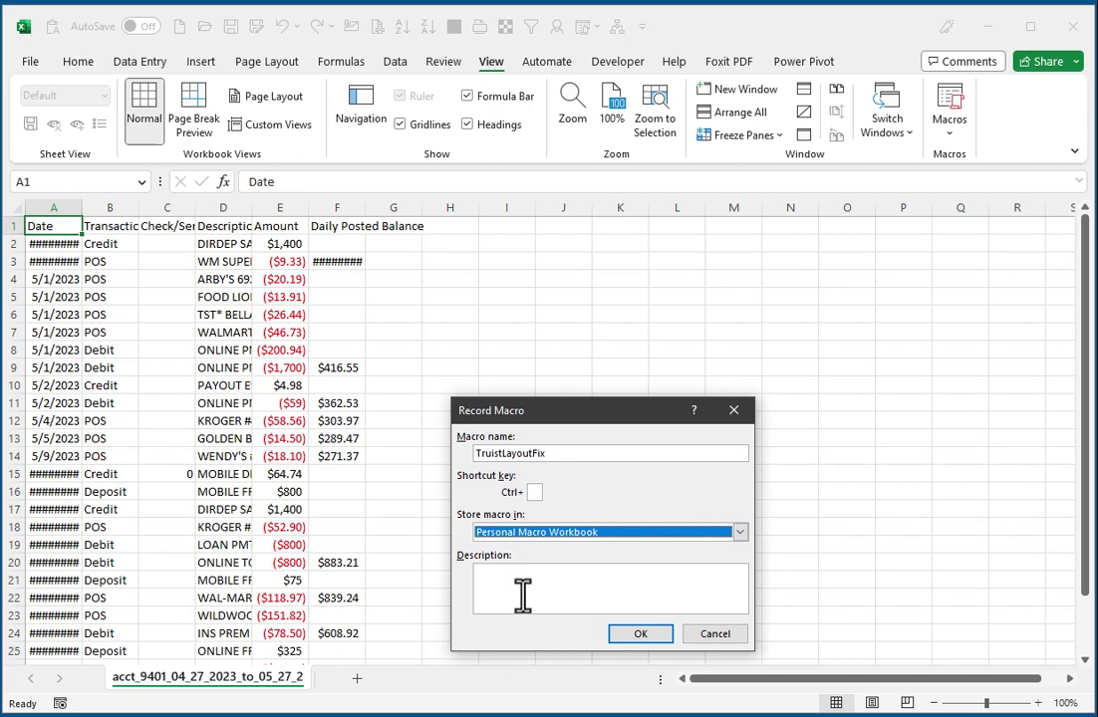
{"action": "left_click", "coordinate": [640, 633]}
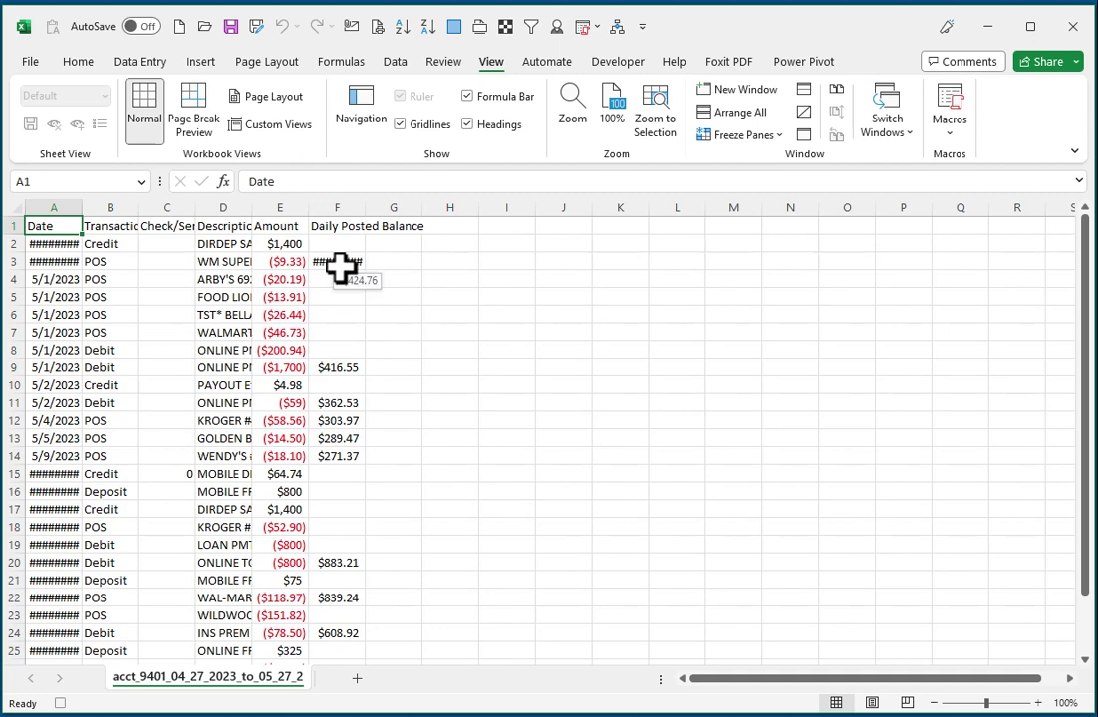
Insert two blank columns, F and G, between the Amount and Daily Posted Balance columns.
{"action": "right_click", "coordinate": [343, 205]}
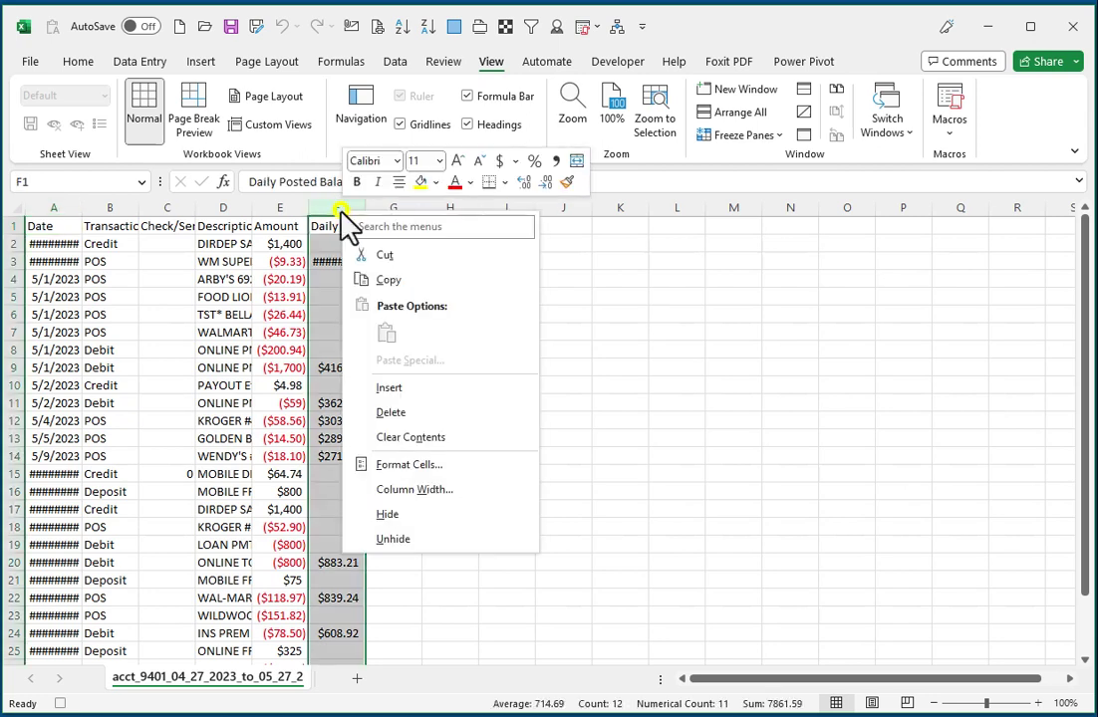
{"action": "left_click", "coordinate": [389, 410]}
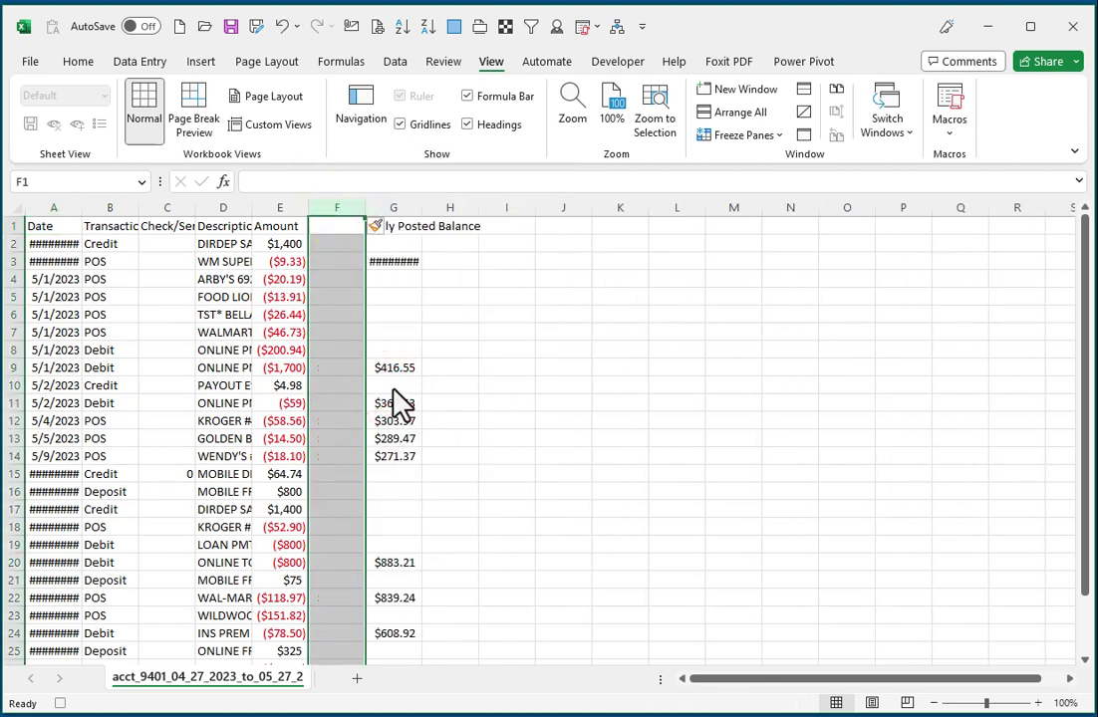
{"action": "left_click", "coordinate": [396, 207]}
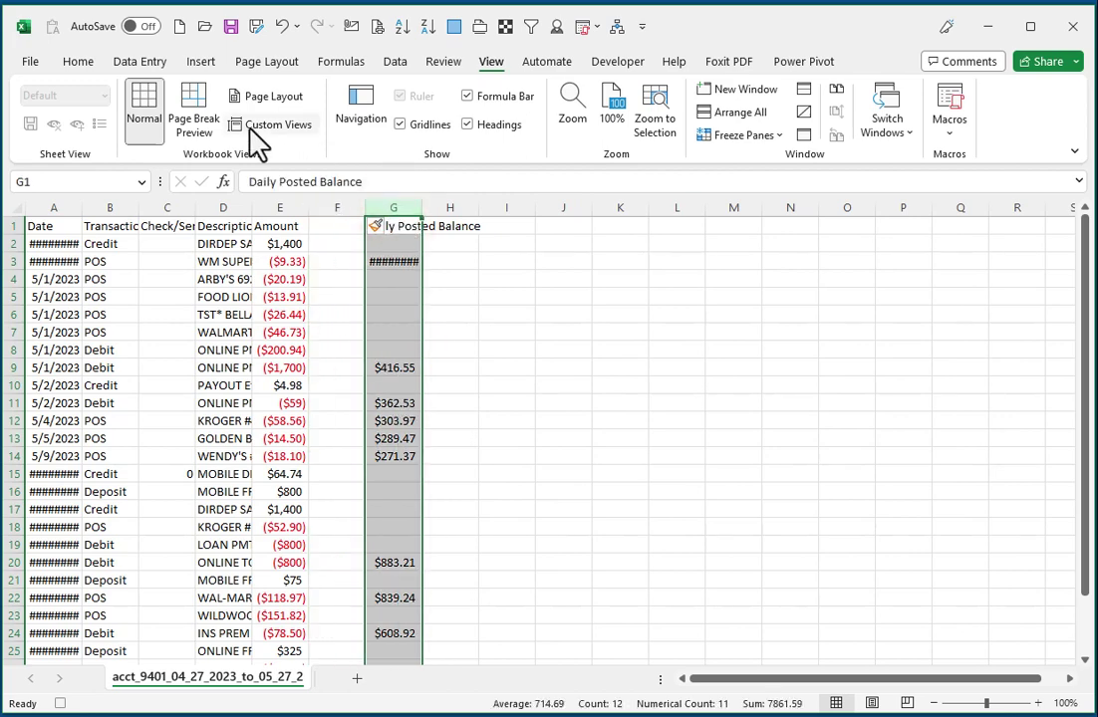
{"action": "left_click", "coordinate": [79, 65]}
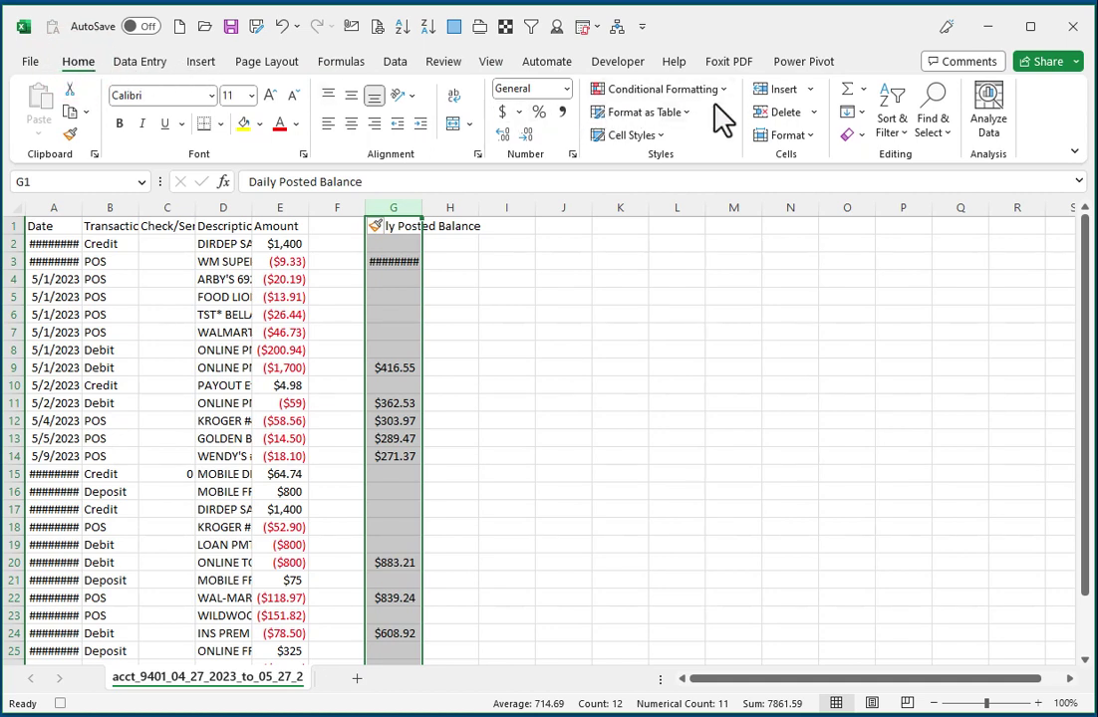
{"action": "left_click", "coordinate": [787, 94]}
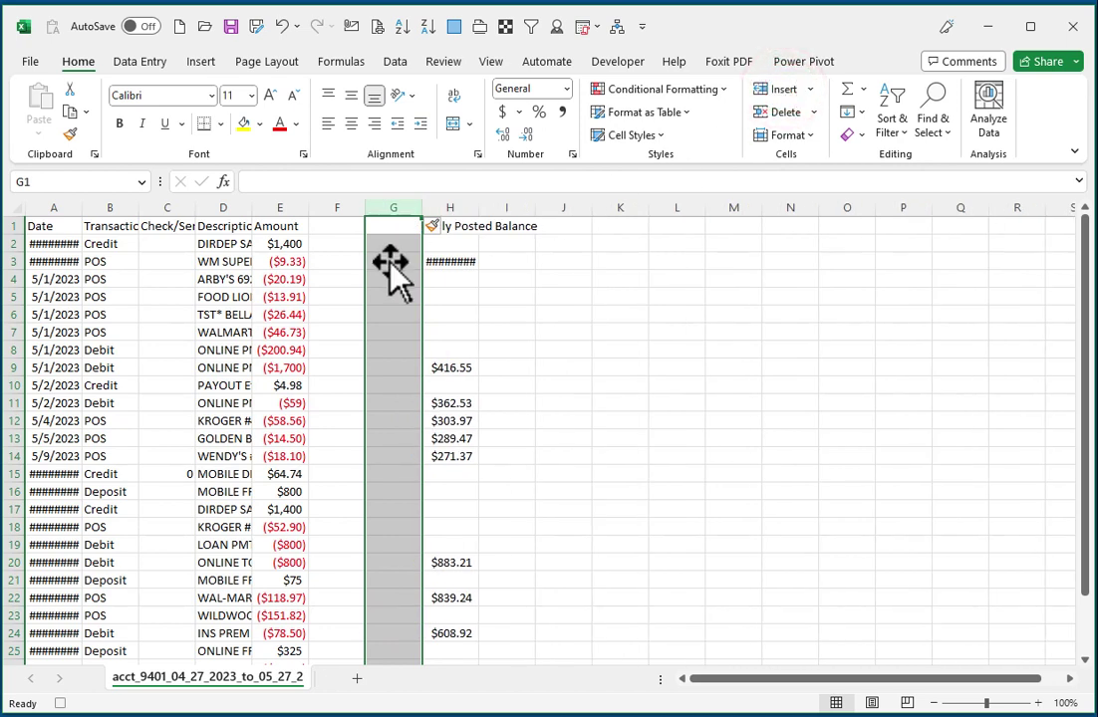
Enter the headers Withdrawal in F1 and Deposit in G1.
{"action": "left_click", "coordinate": [343, 226]}
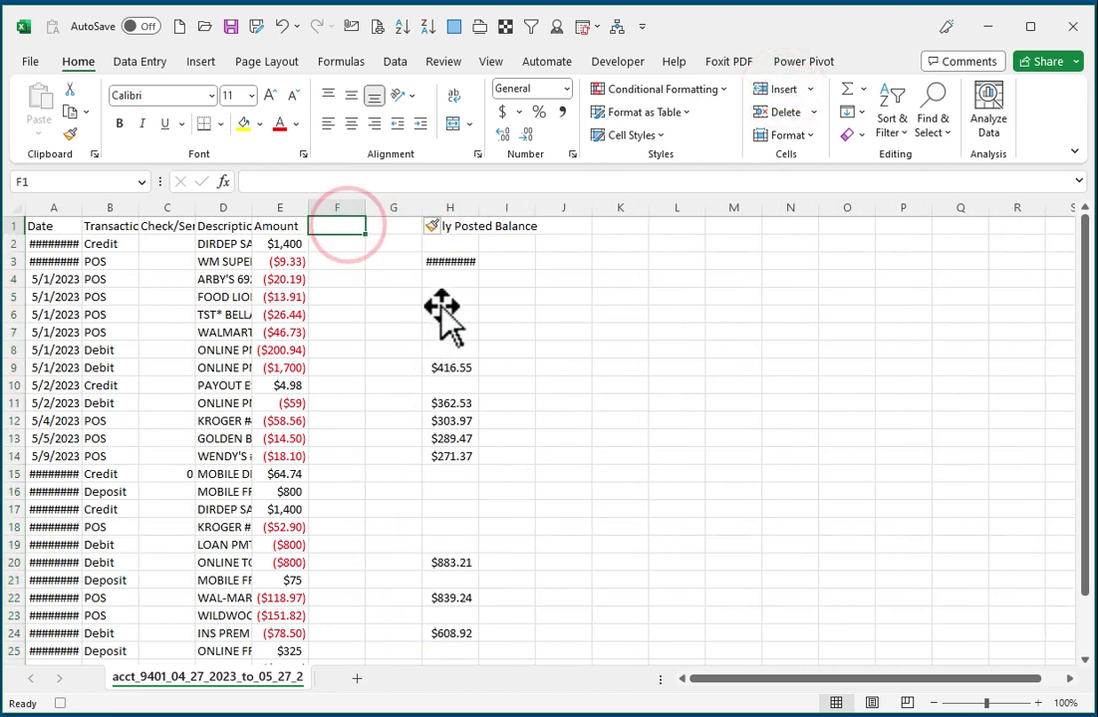
{"action": "type", "text": "Withdra"}
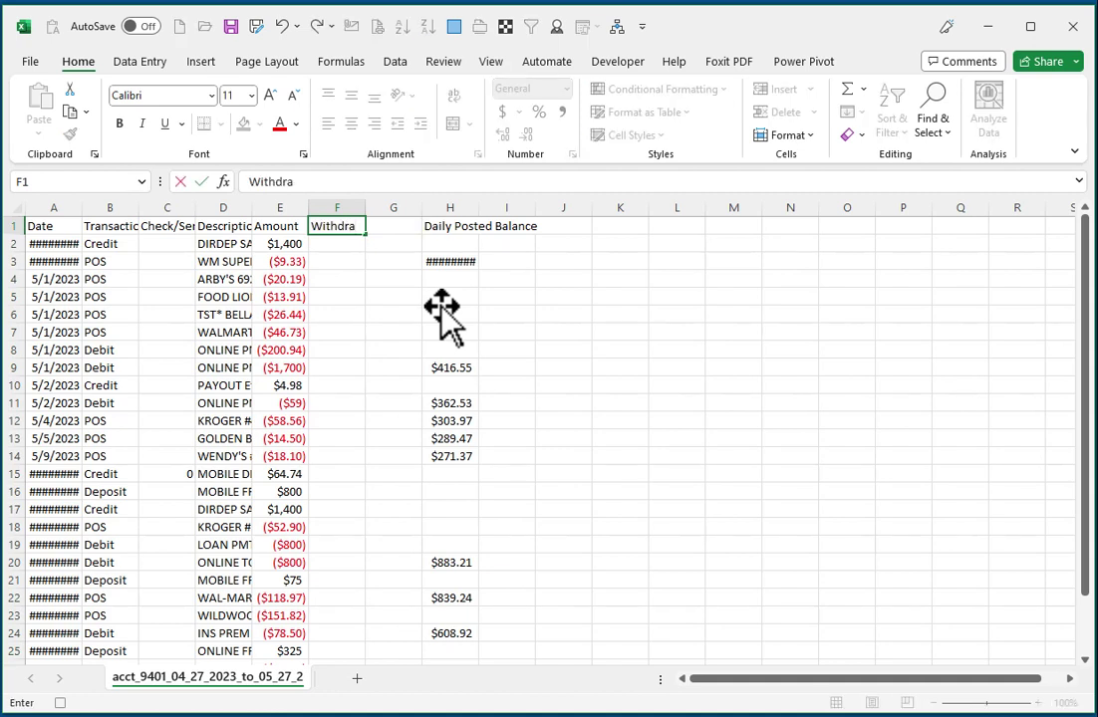
{"action": "type", "text": "wal"}
{"action": "key", "text": "Return"}
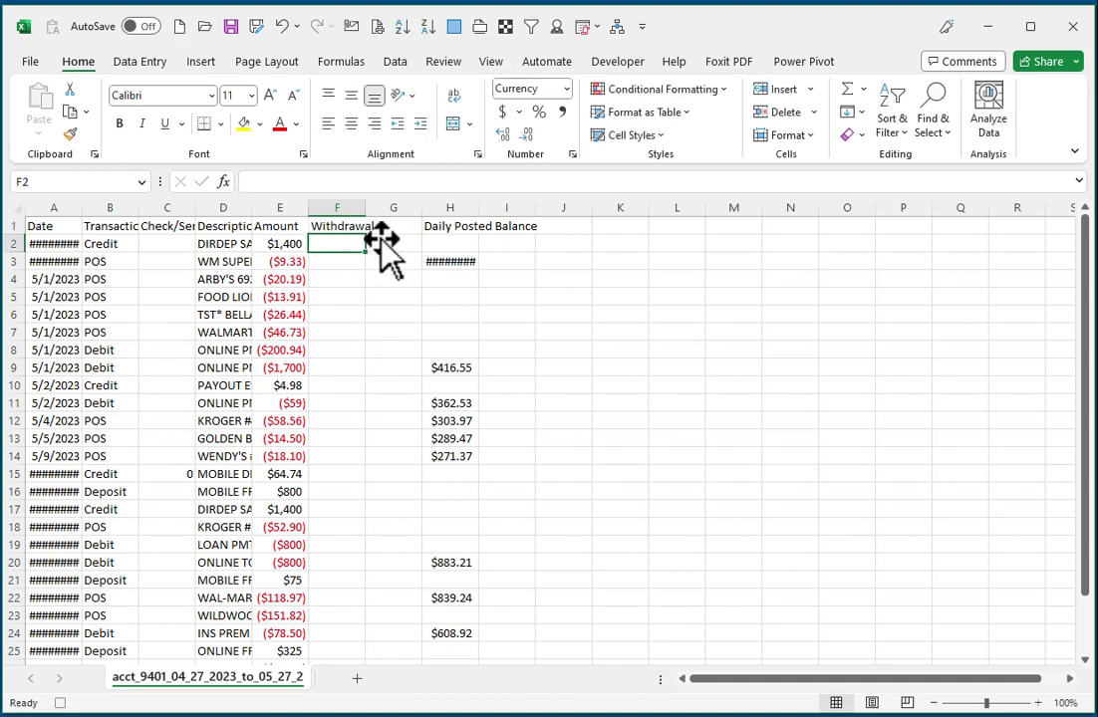
{"action": "left_click", "coordinate": [392, 226]}
{"action": "type", "text": "Deposit"}
{"action": "key", "text": "Return"}
Format the header cells A1:I1 as bold with a yellow fill.
{"action": "left_click_drag", "start_coordinate": [52, 226], "coordinate": [503, 225]}
{"action": "left_click", "coordinate": [119, 124]}
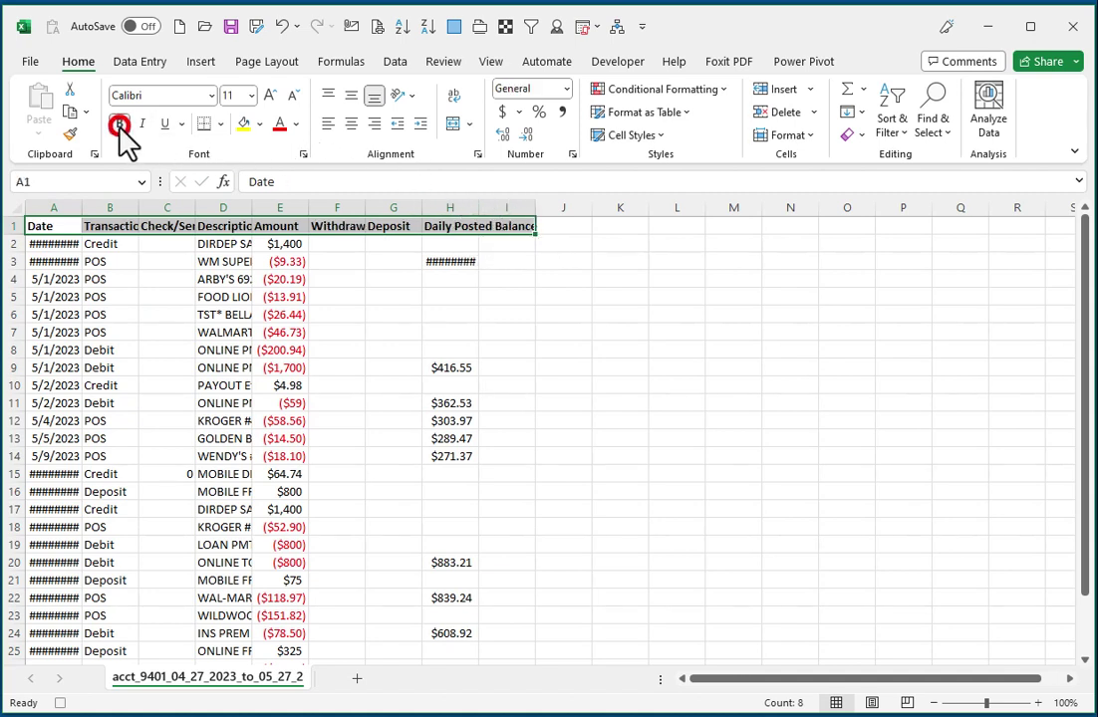
{"action": "left_click", "coordinate": [240, 125]}
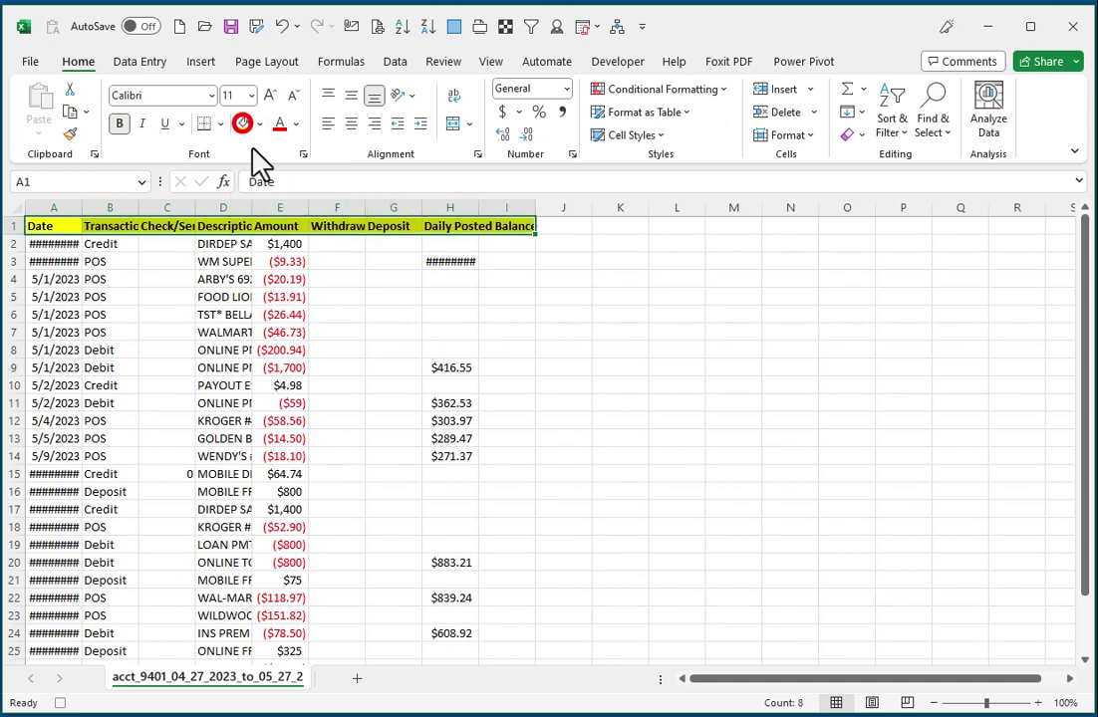
Enter the formula =IF(E2<0,E2*-1,0) in cell F2 to extract withdrawals as positive amounts.
{"action": "left_click", "coordinate": [345, 246]}
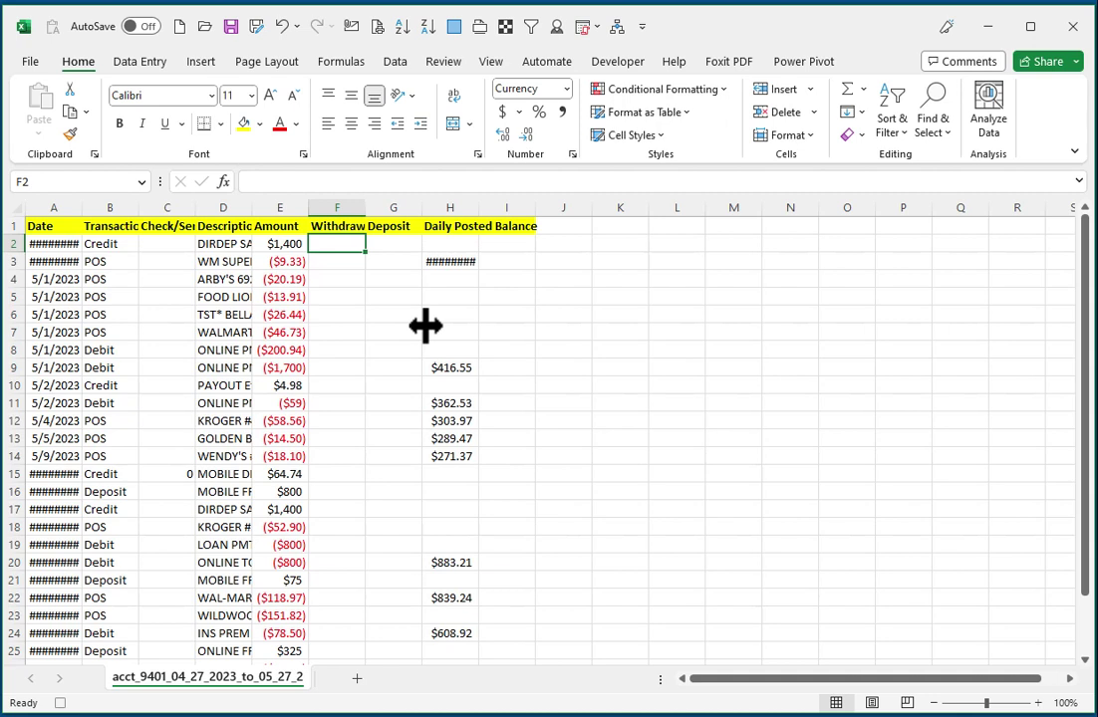
{"action": "type", "text": "="}
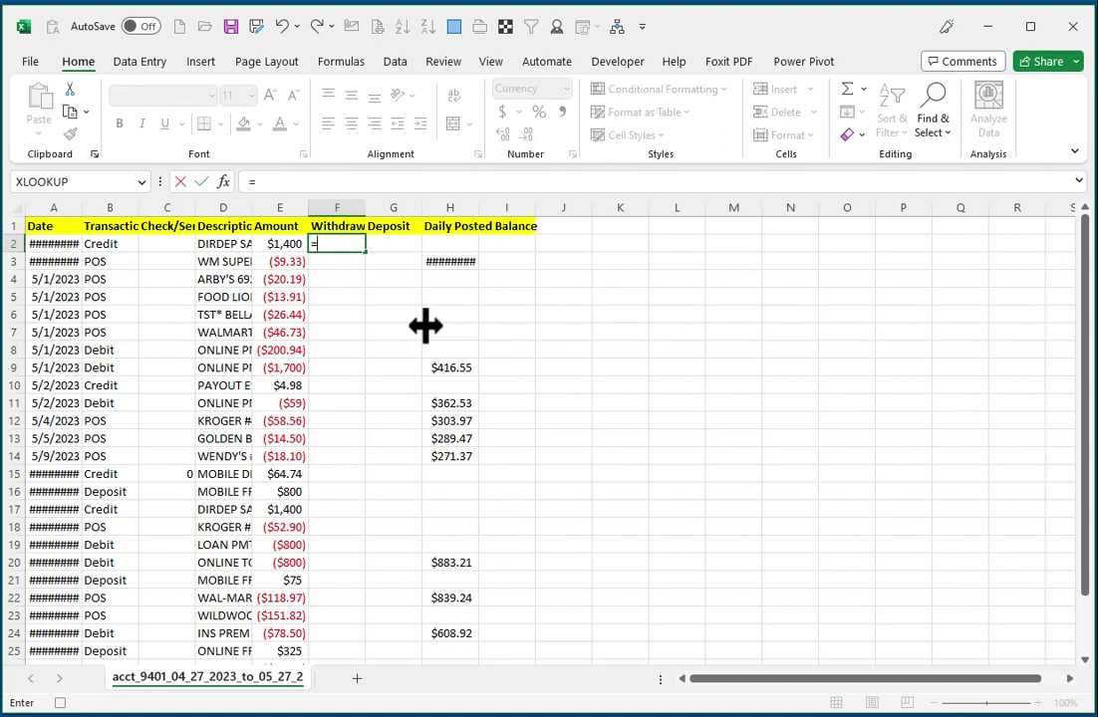
{"action": "type", "text": "IF"}
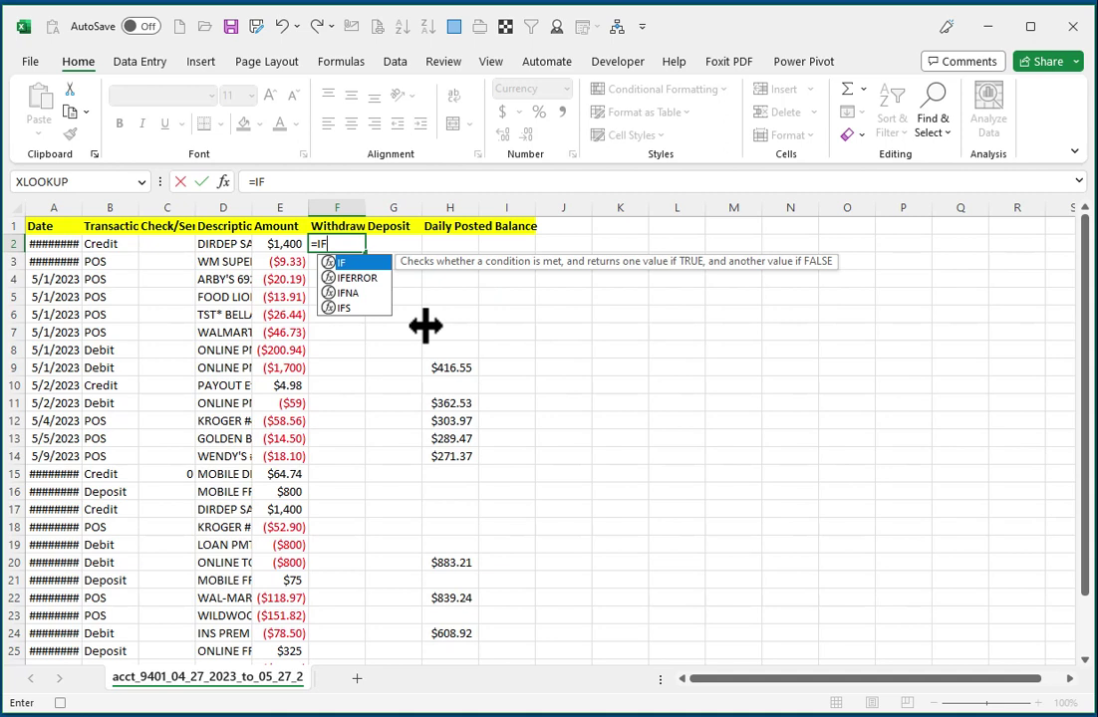
{"action": "type", "text": "("}
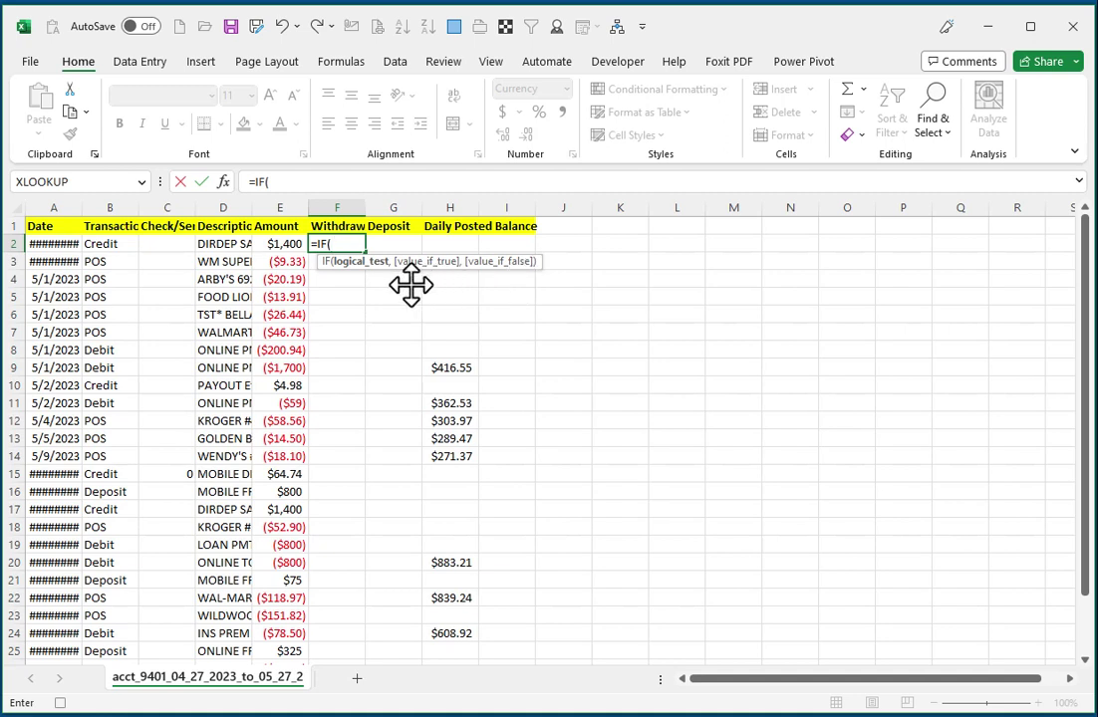
{"action": "left_click", "coordinate": [280, 244]}
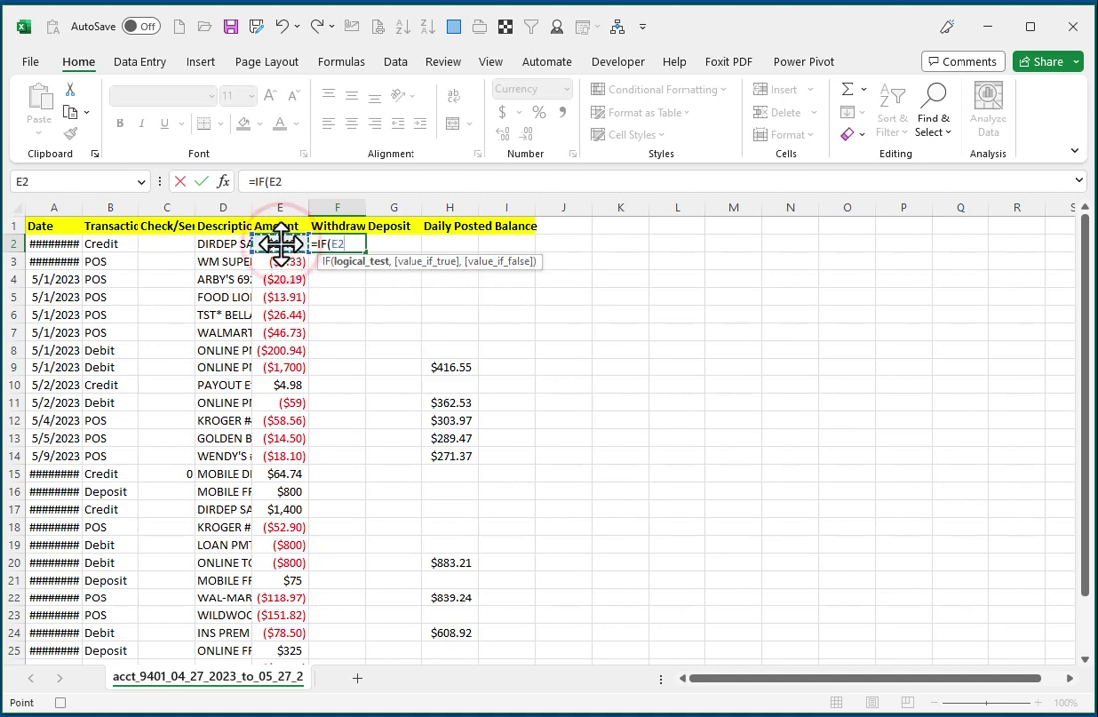
{"action": "type", "text": "<0"}
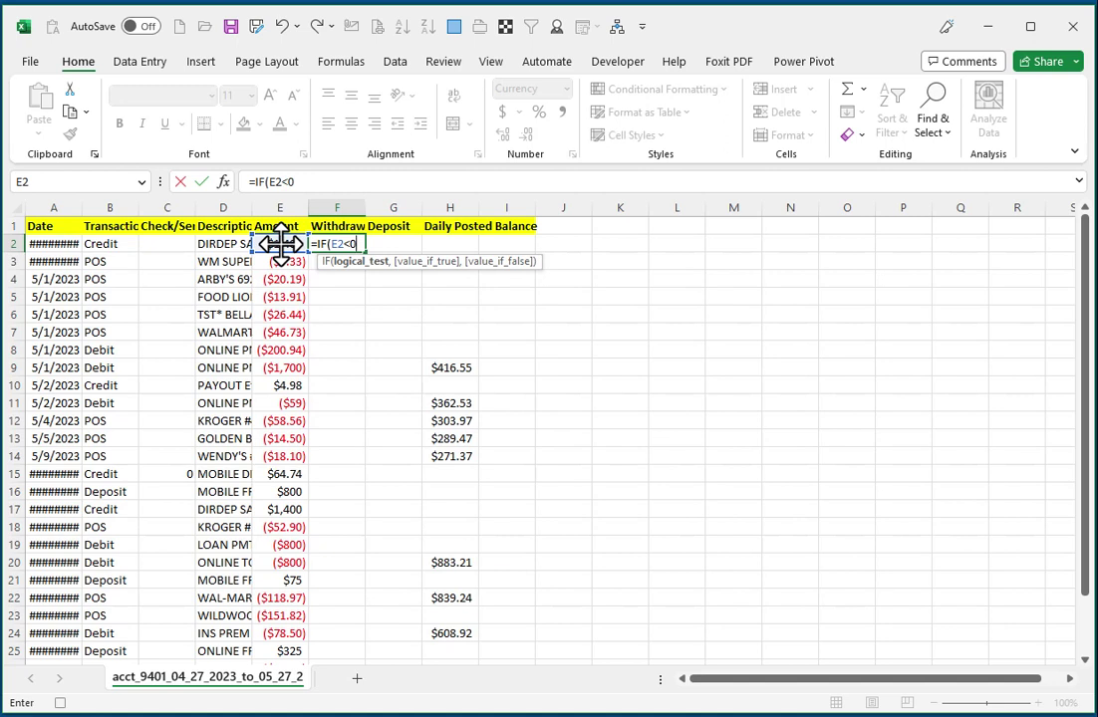
{"action": "type", "text": ","}
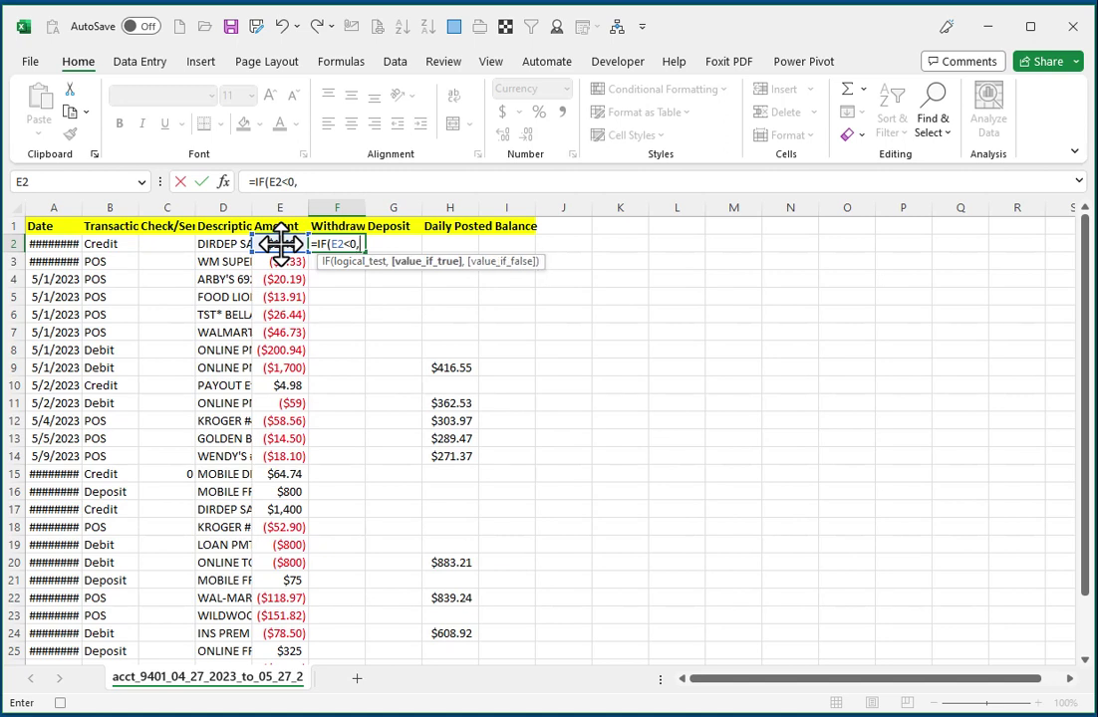
{"action": "type", "text": "E2"}
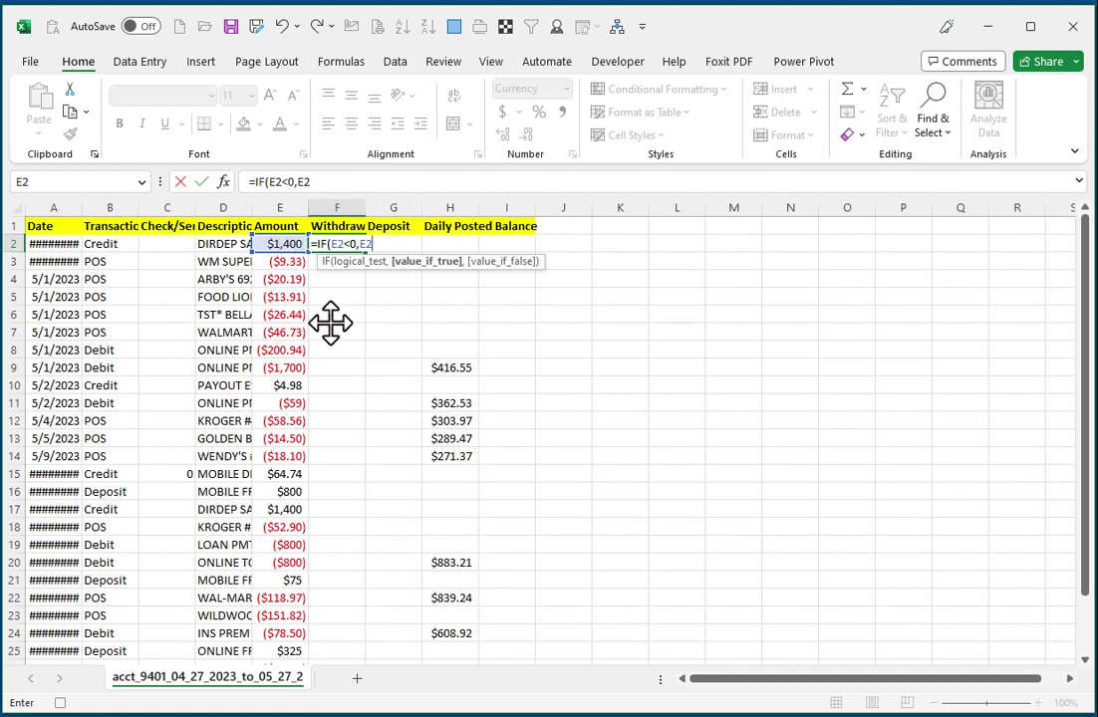
{"action": "type", "text": "*-1"}
{"action": "type", "text": ","}
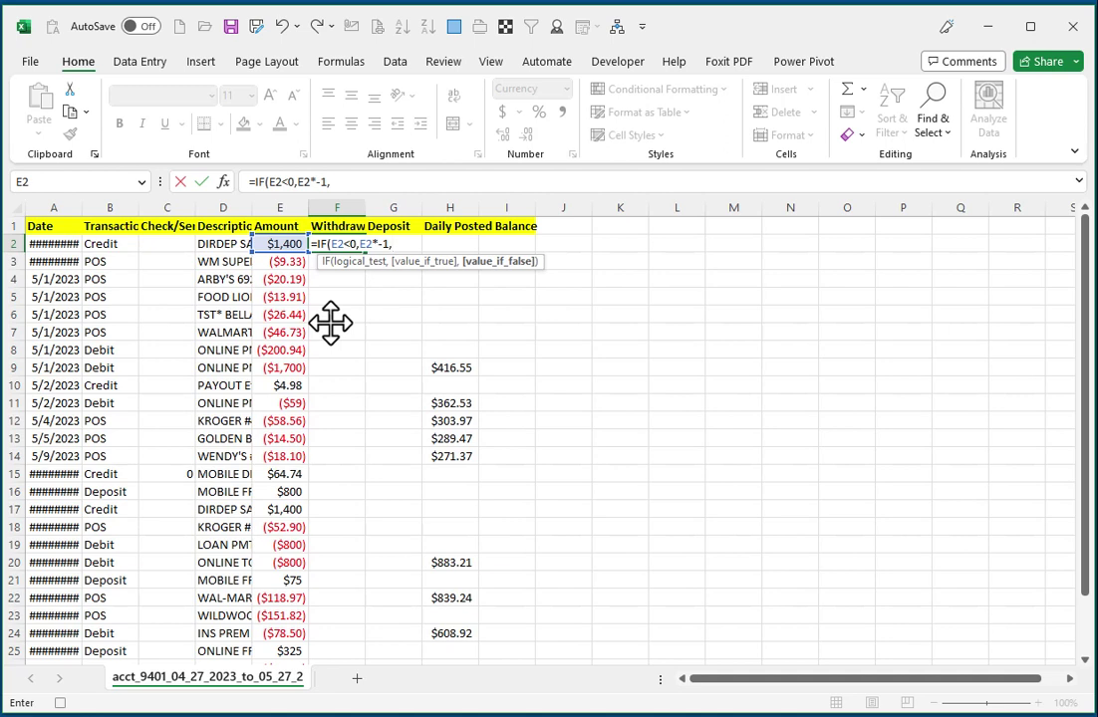
{"action": "type", "text": "0)"}
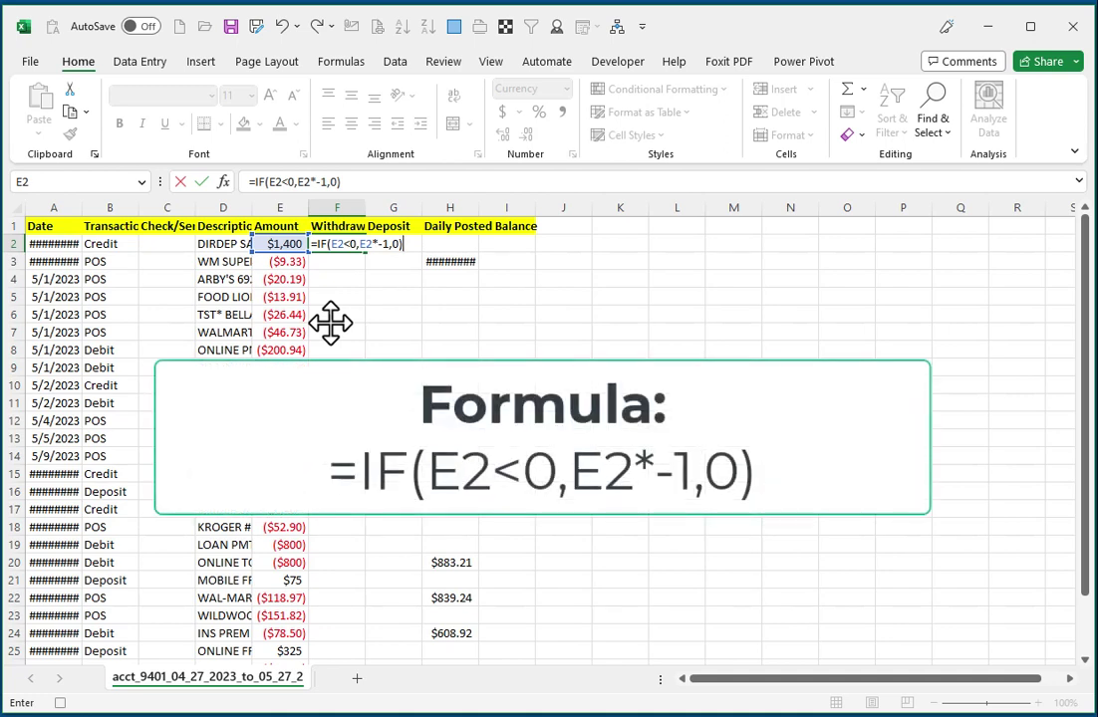
{"action": "key", "text": "Return"}
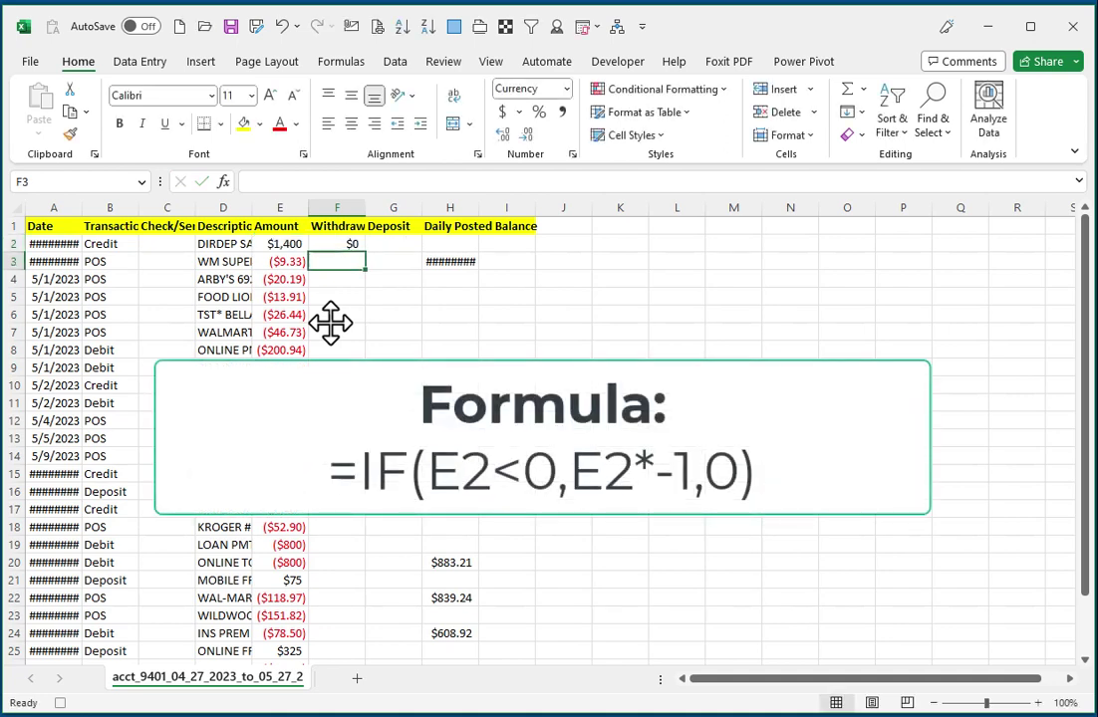
Fill the withdrawal formula from F2 down the Withdrawal column through row 75.
{"action": "left_click", "coordinate": [336, 245]}
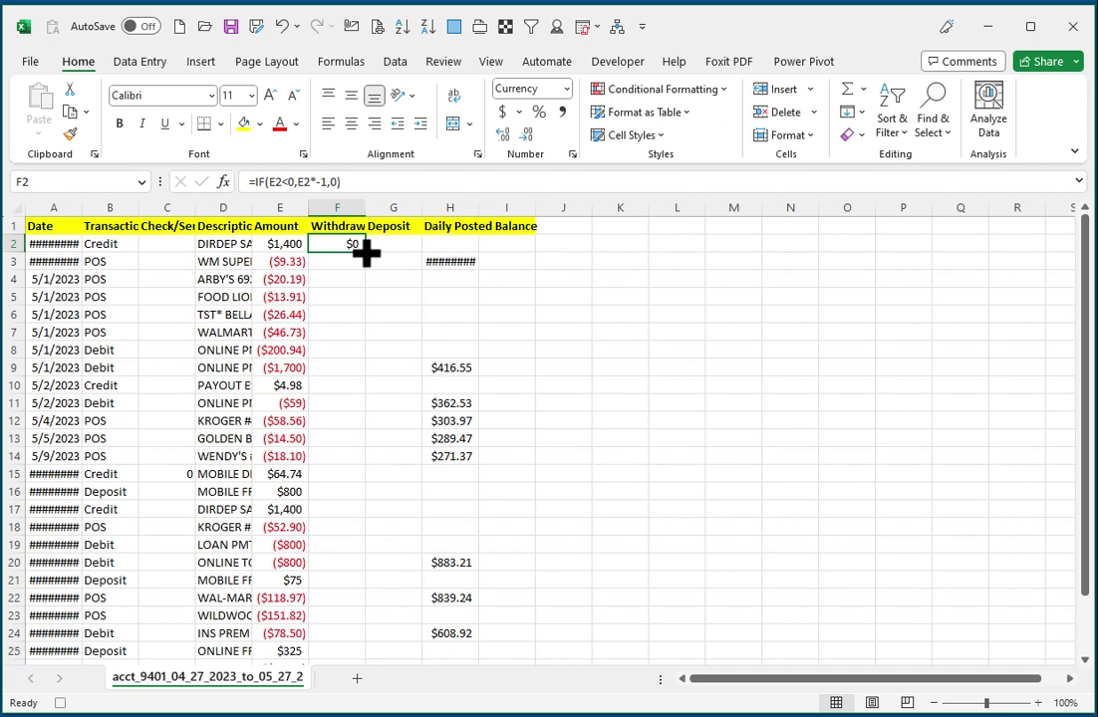
{"action": "left_click", "coordinate": [366, 253]}
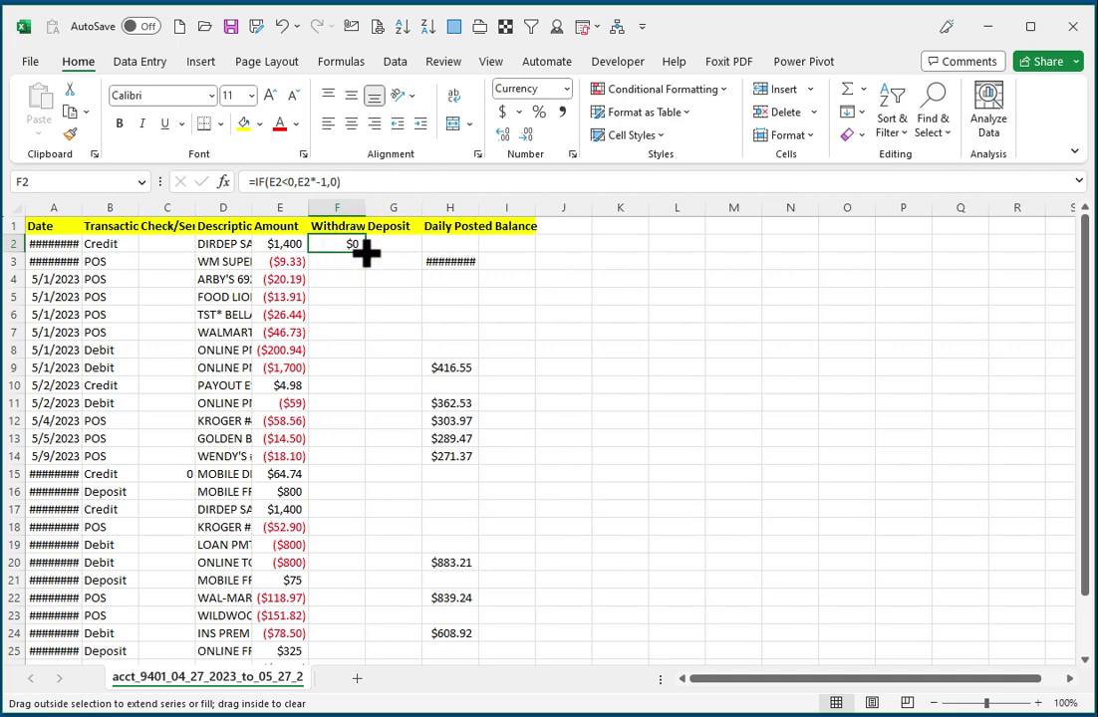
{"action": "left_click_drag", "start_coordinate": [365, 253], "coordinate": [379, 639]}
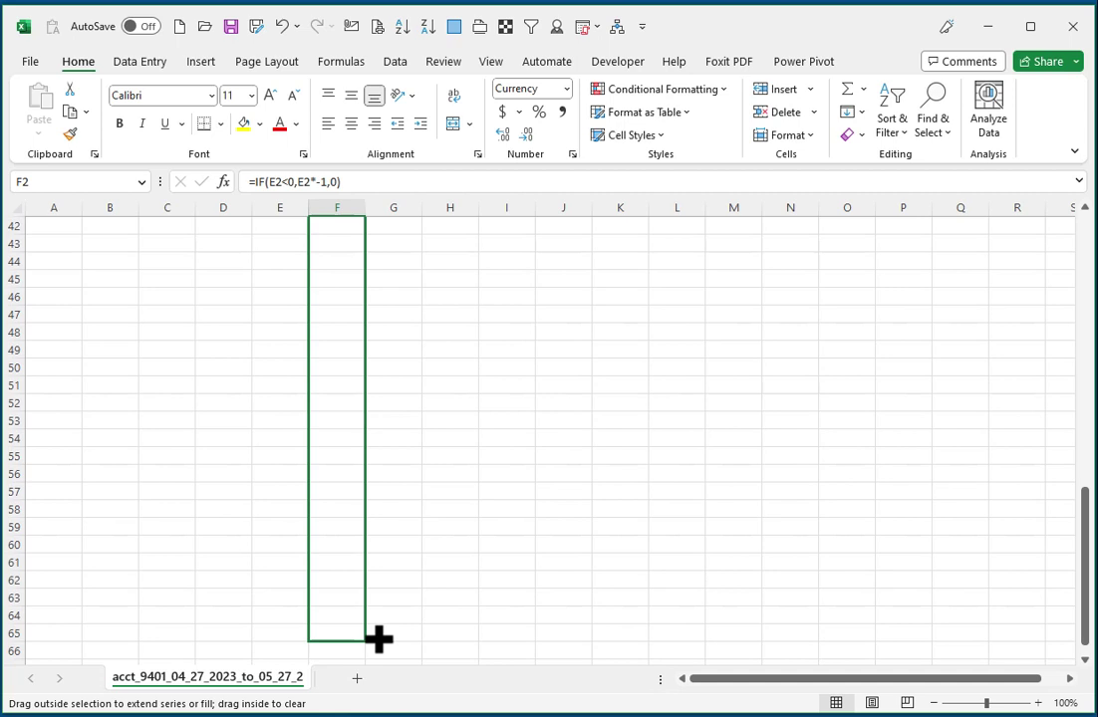
{"action": "left_click_drag", "start_coordinate": [379, 638], "coordinate": [370, 594]}
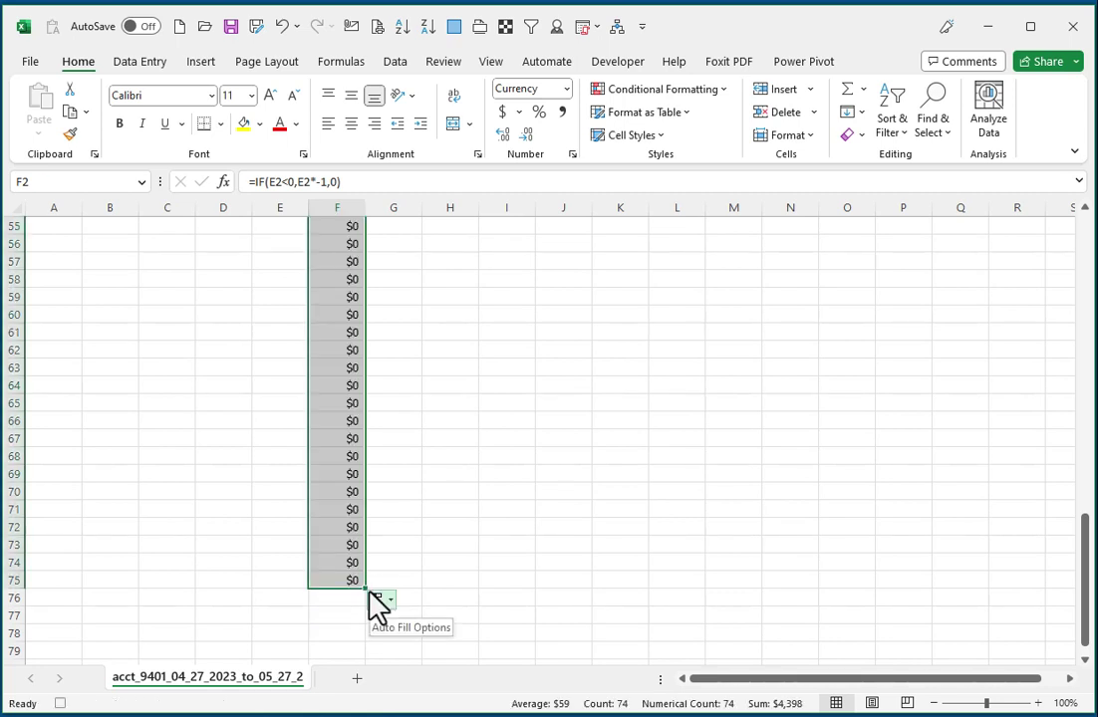
{"action": "left_click", "coordinate": [338, 547]}
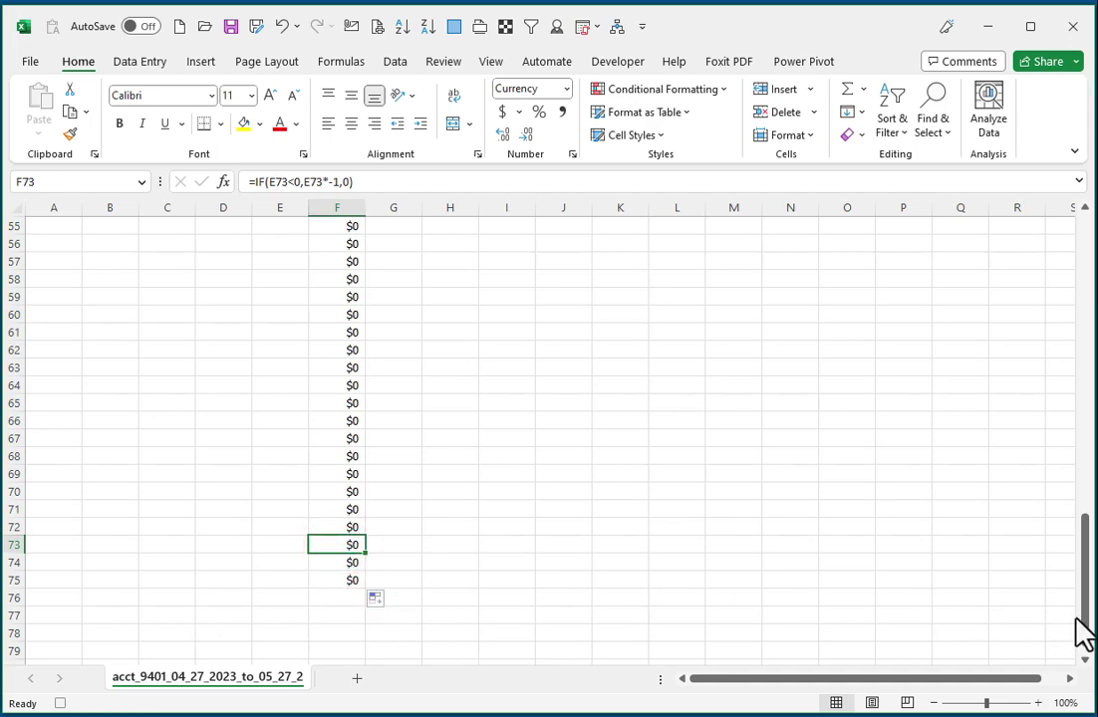
Enter the formula =IF(E2>0,E2,0) in cell G2 to extract positive amounts as deposits.
{"action": "left_click_drag", "start_coordinate": [1086, 627], "coordinate": [1086, 294]}
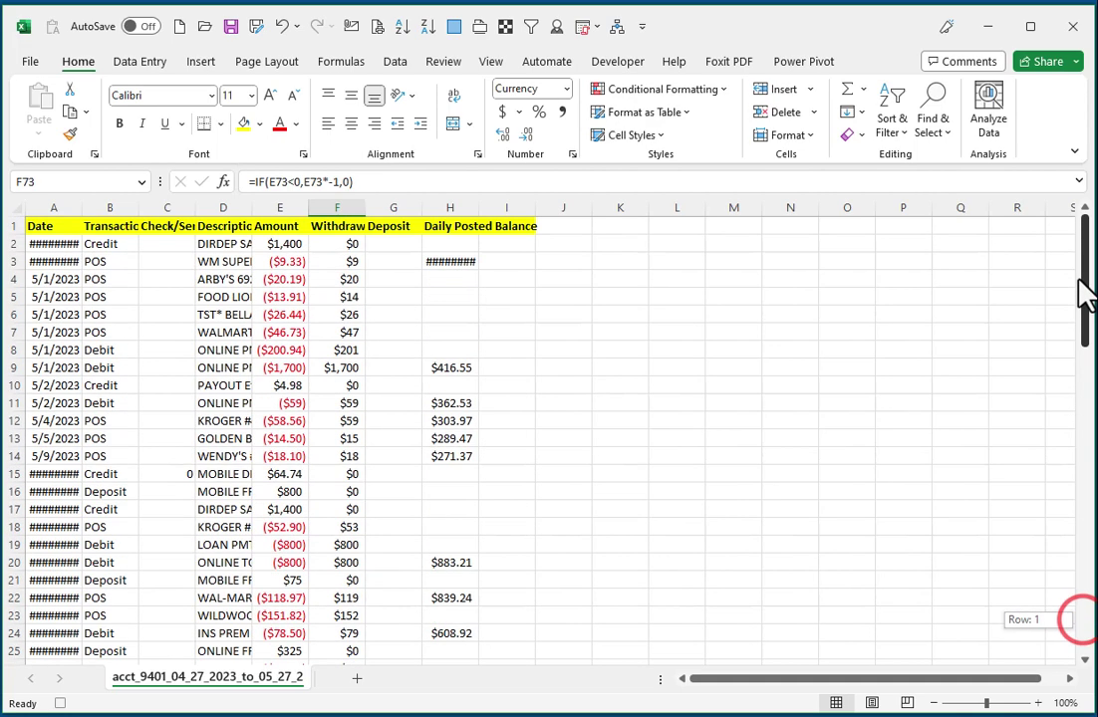
{"action": "left_click", "coordinate": [406, 244]}
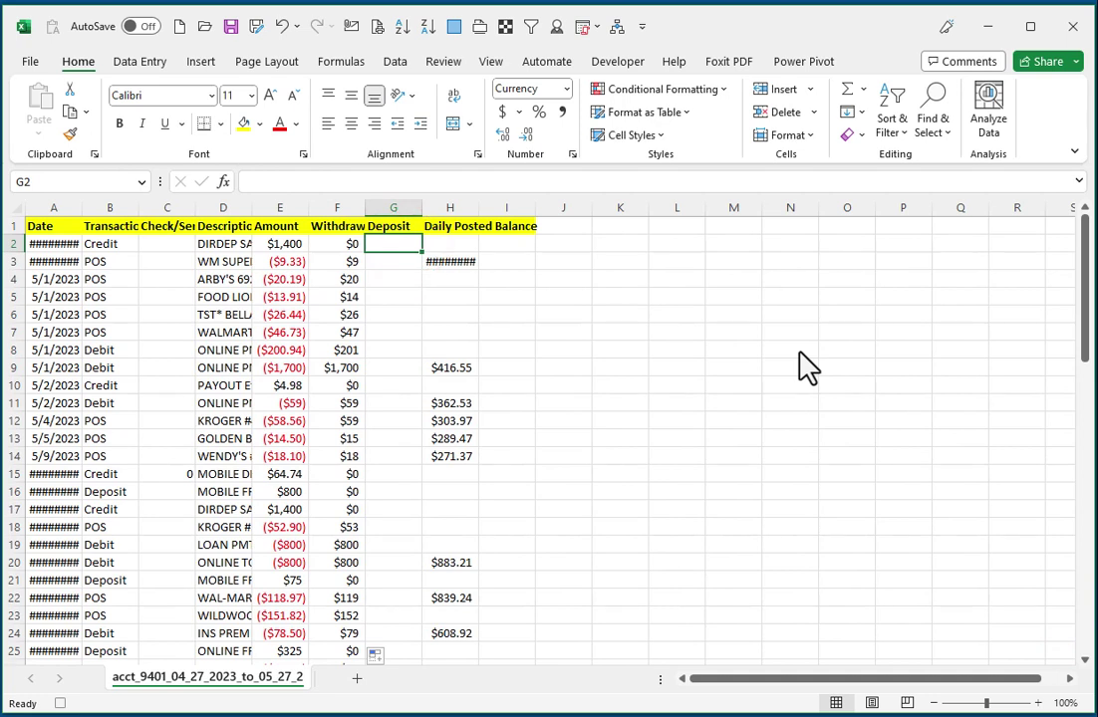
{"action": "type", "text": "="}
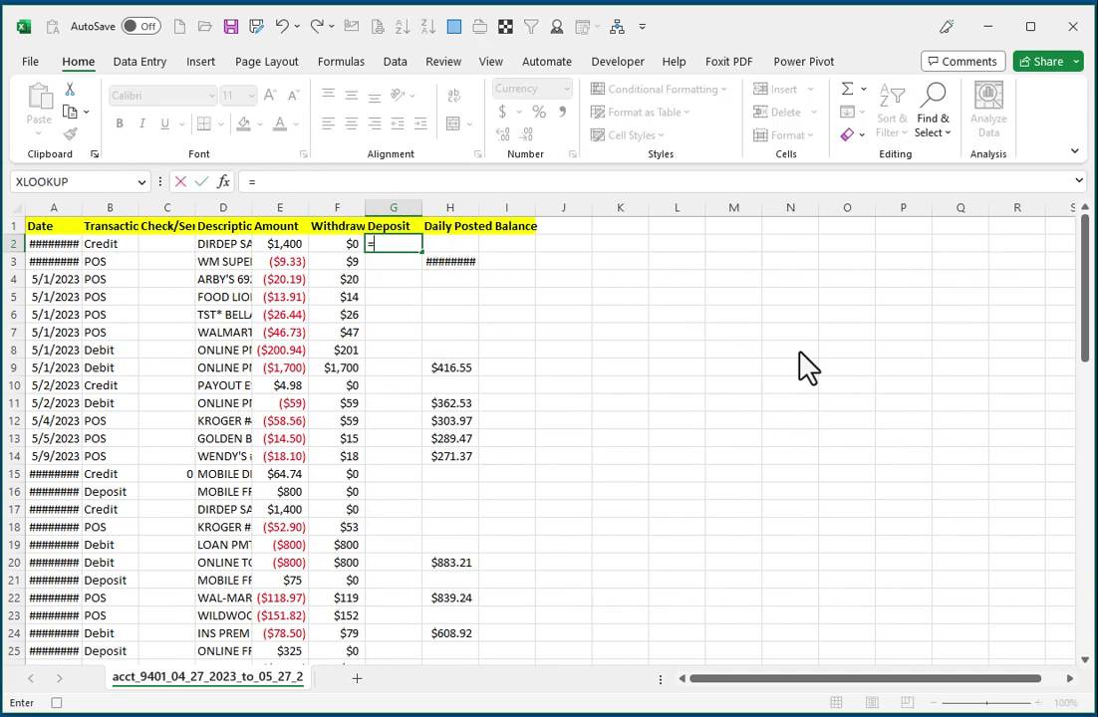
{"action": "type", "text": "IF"}
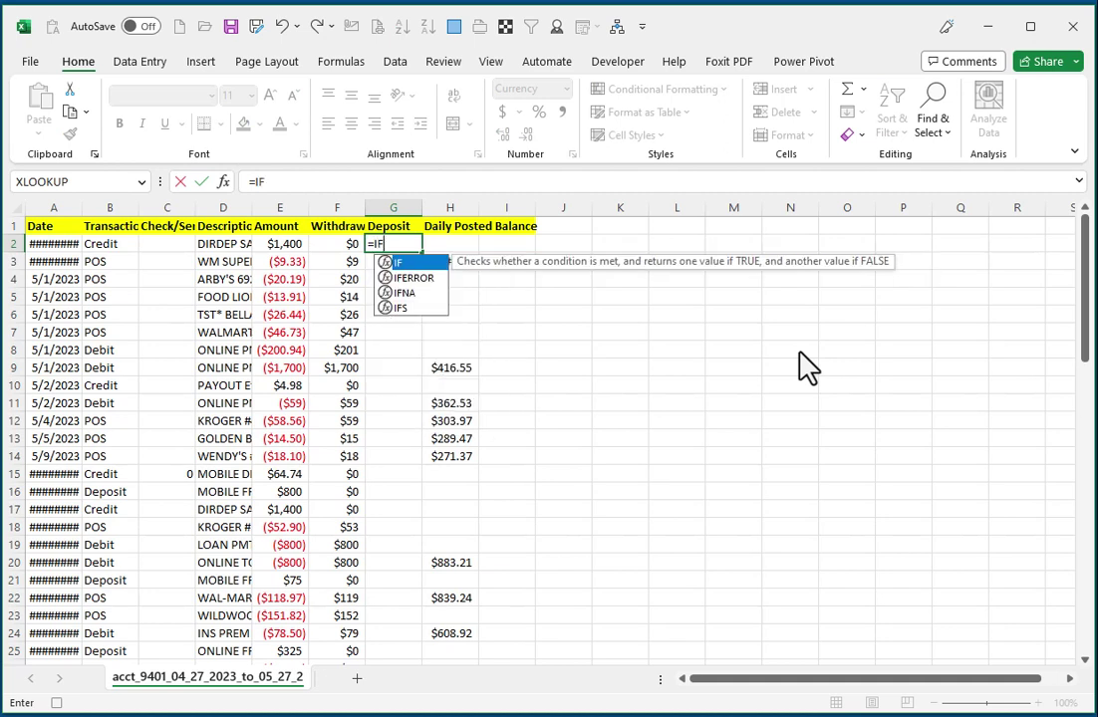
{"action": "type", "text": "("}
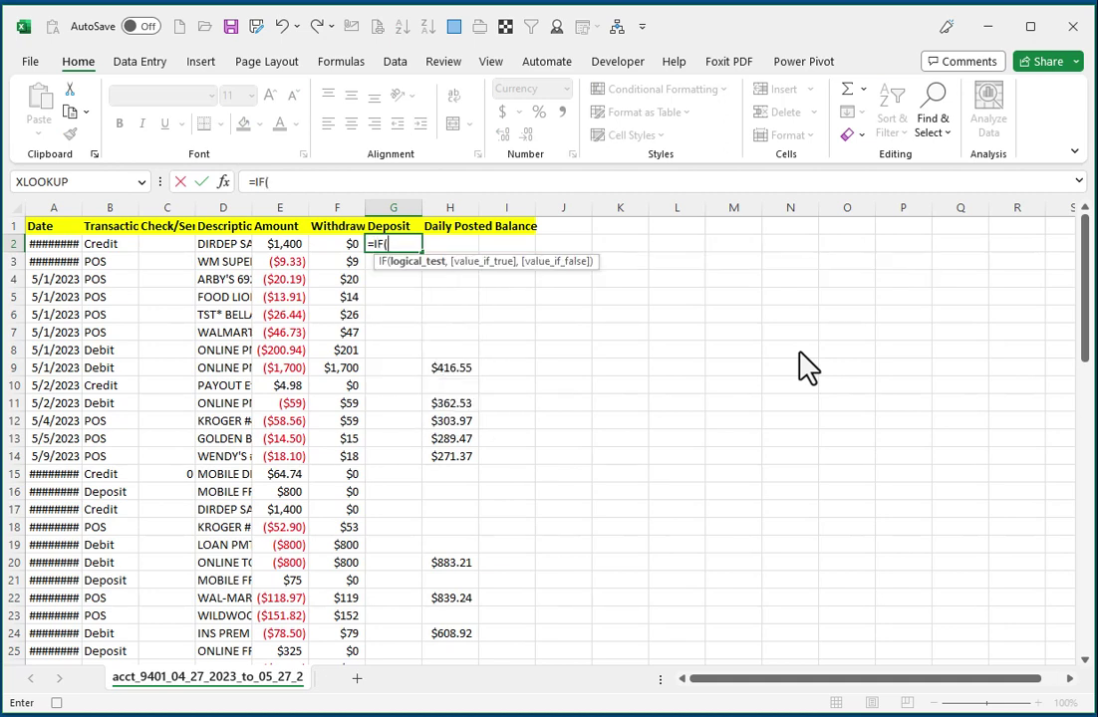
{"action": "left_click", "coordinate": [275, 244]}
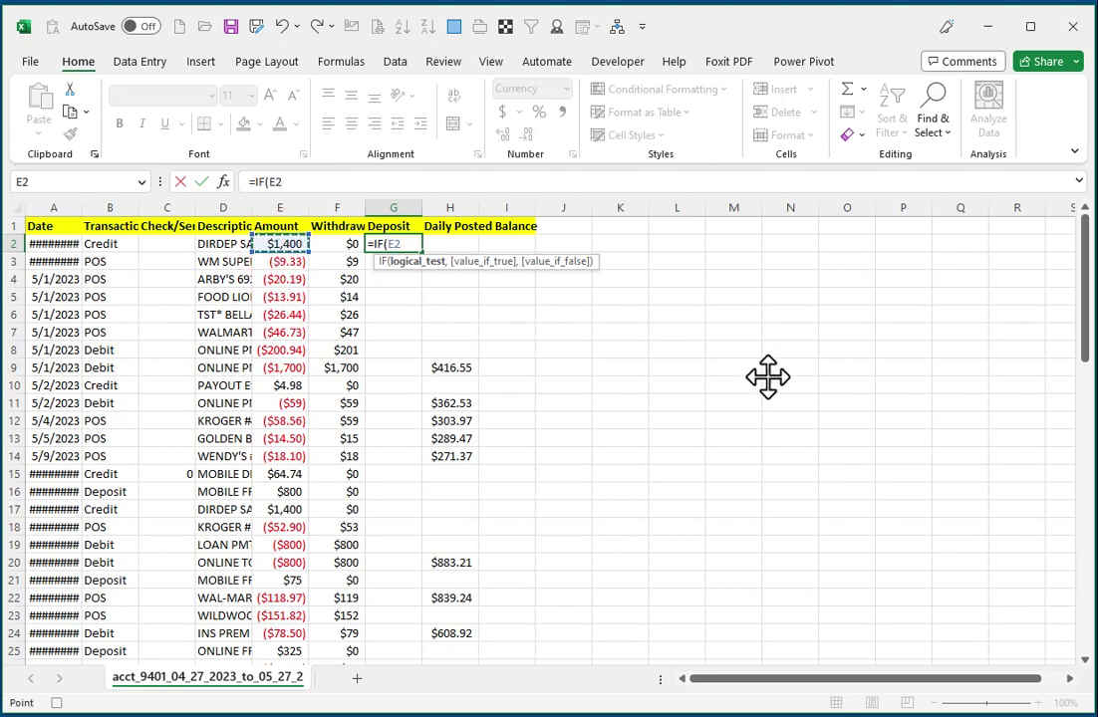
{"action": "type", "text": ">0,E2"}
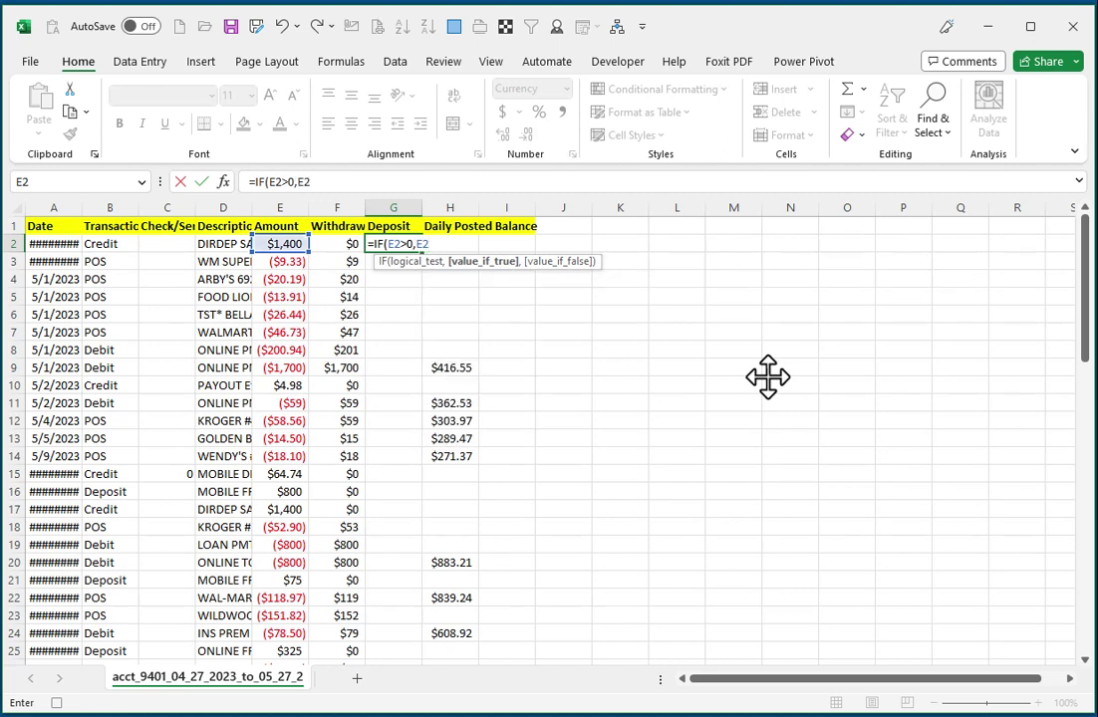
{"action": "type", "text": ","}
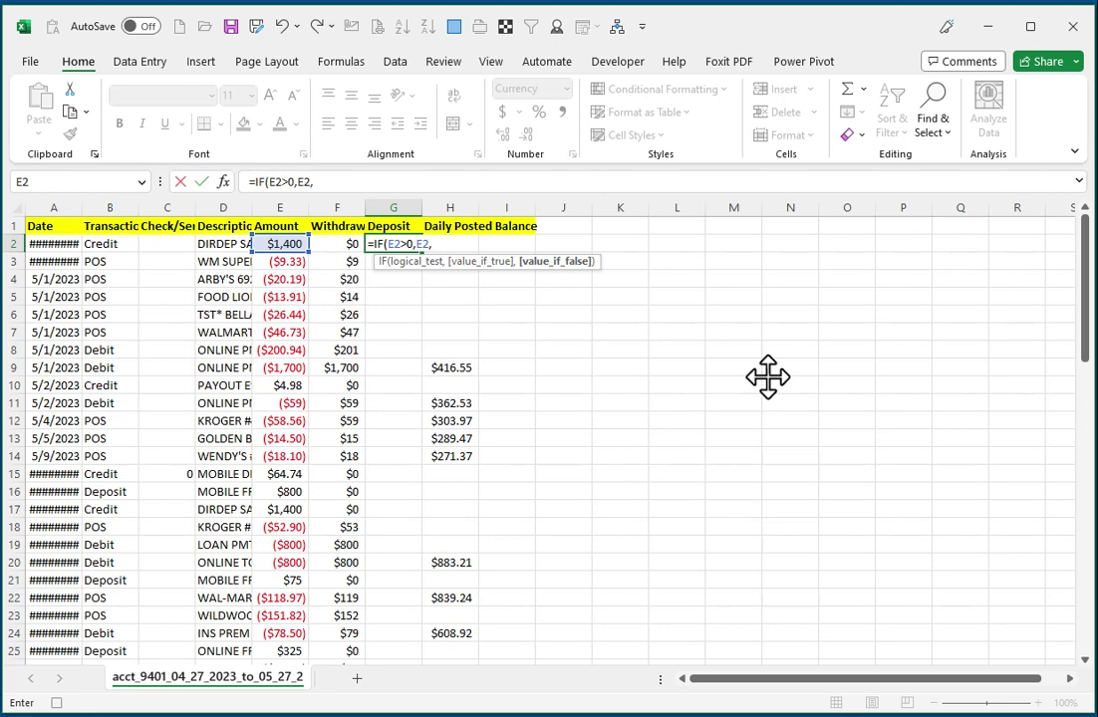
{"action": "type", "text": "0"}
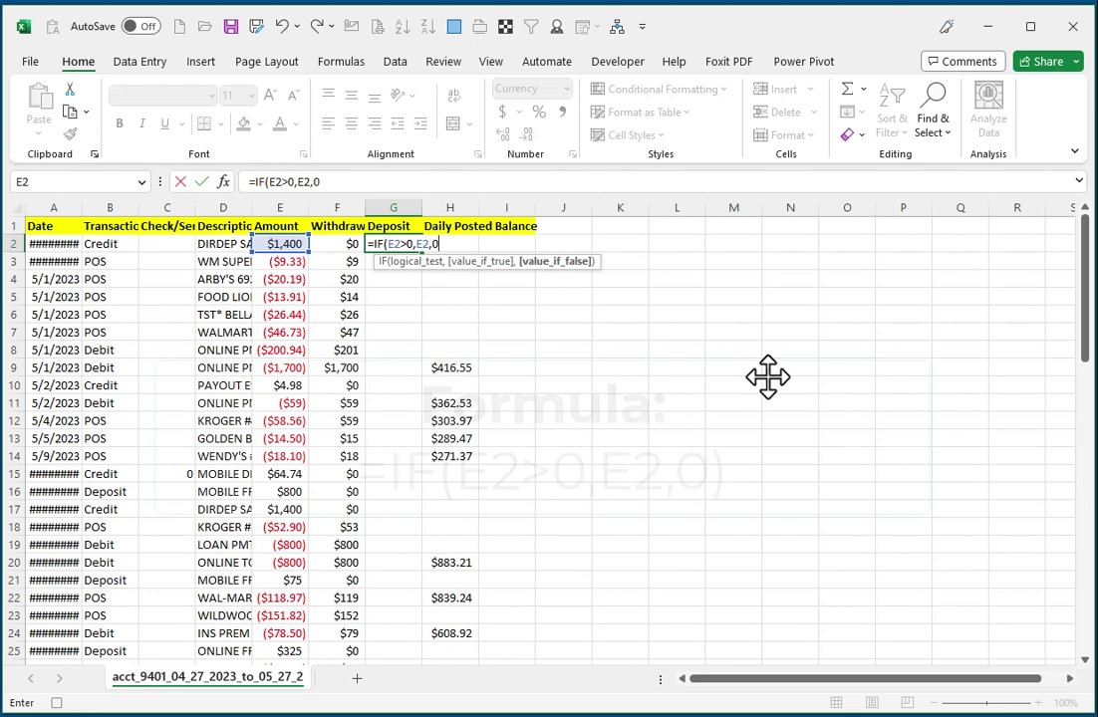
{"action": "type", "text": ")"}
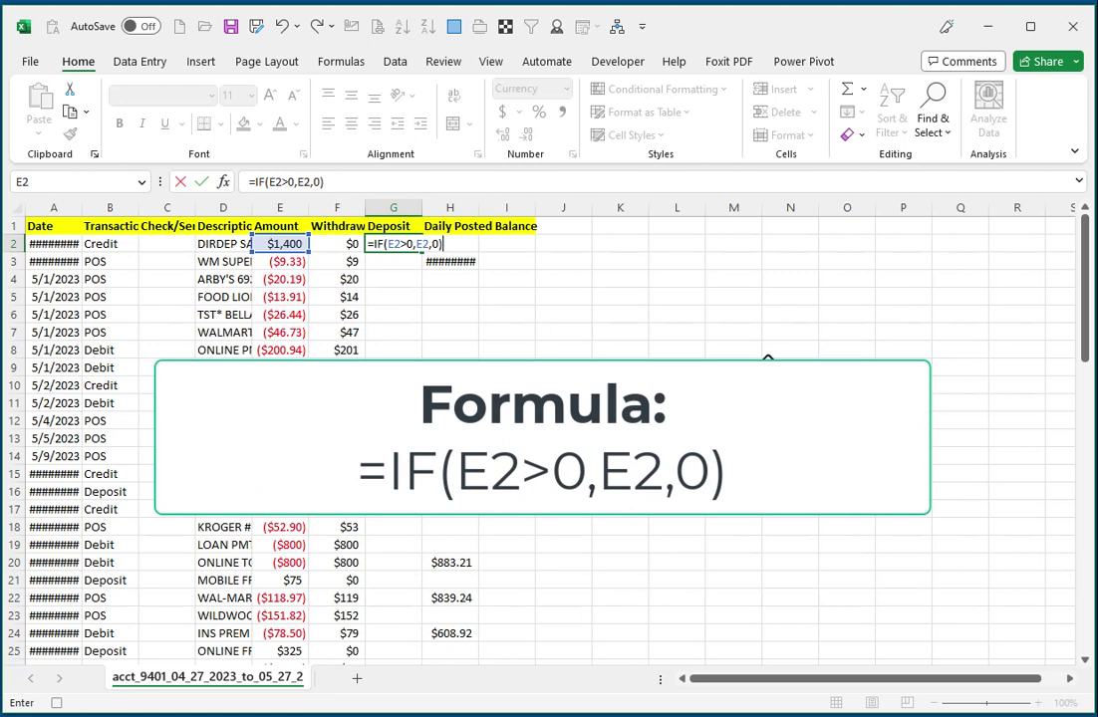
{"action": "key", "text": "Return"}
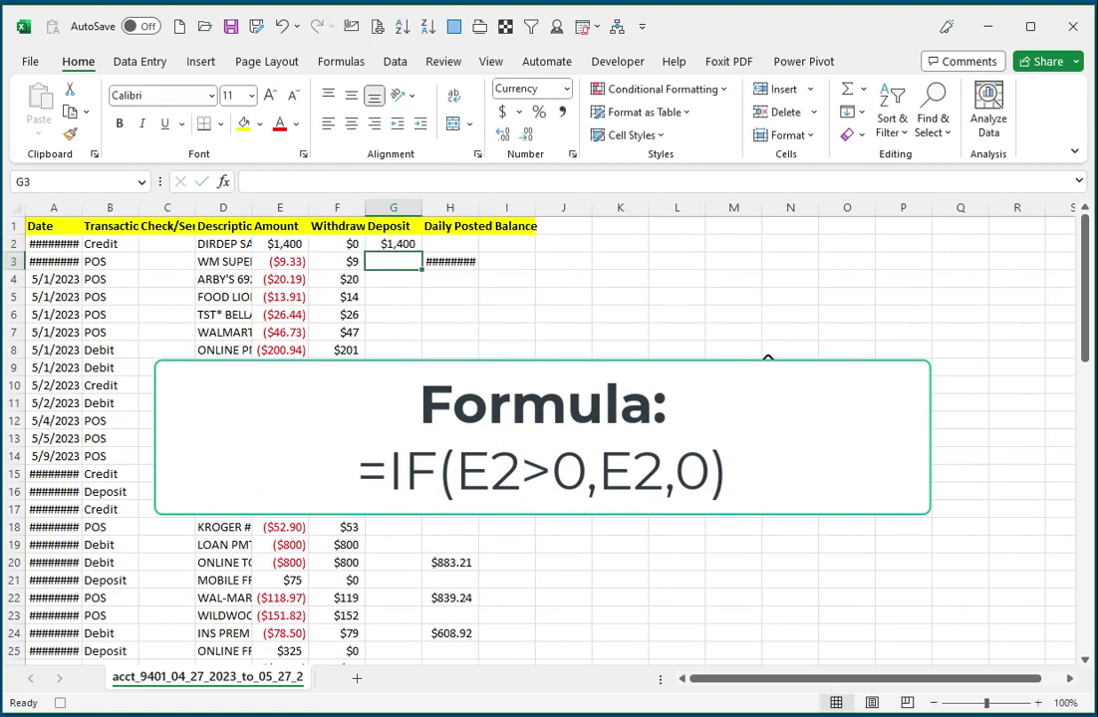
Fill the deposit formula from G2 down the Deposit column through row 75 and check the filled range.
{"action": "left_click", "coordinate": [395, 245]}
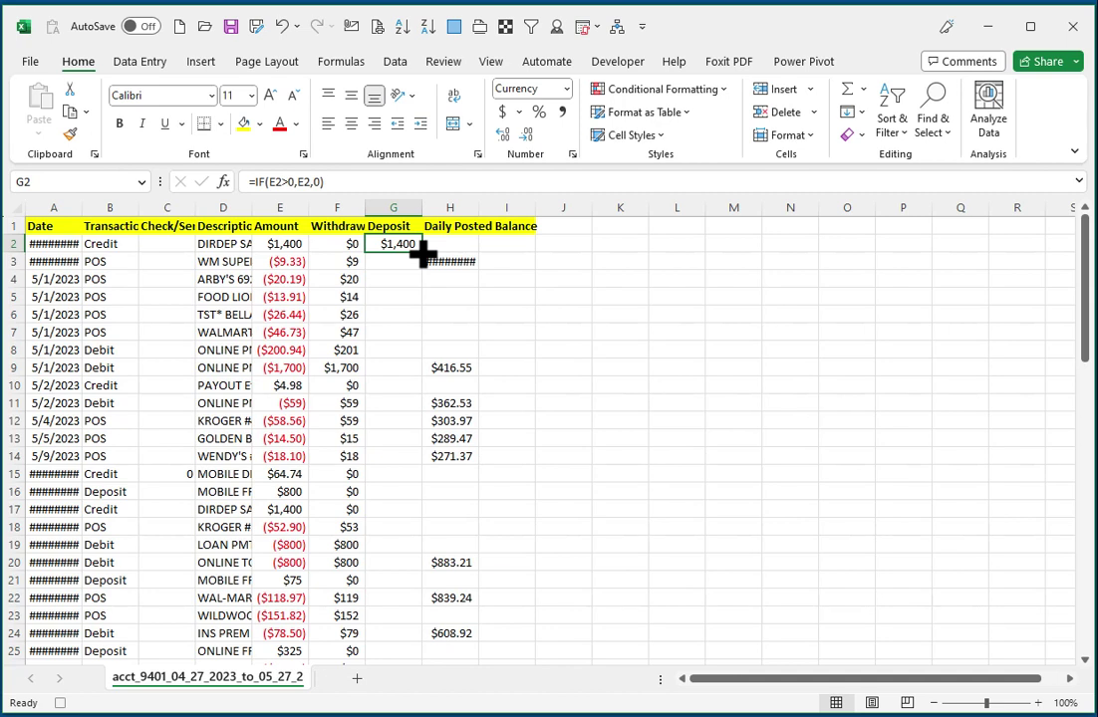
{"action": "double_click", "coordinate": [423, 255]}
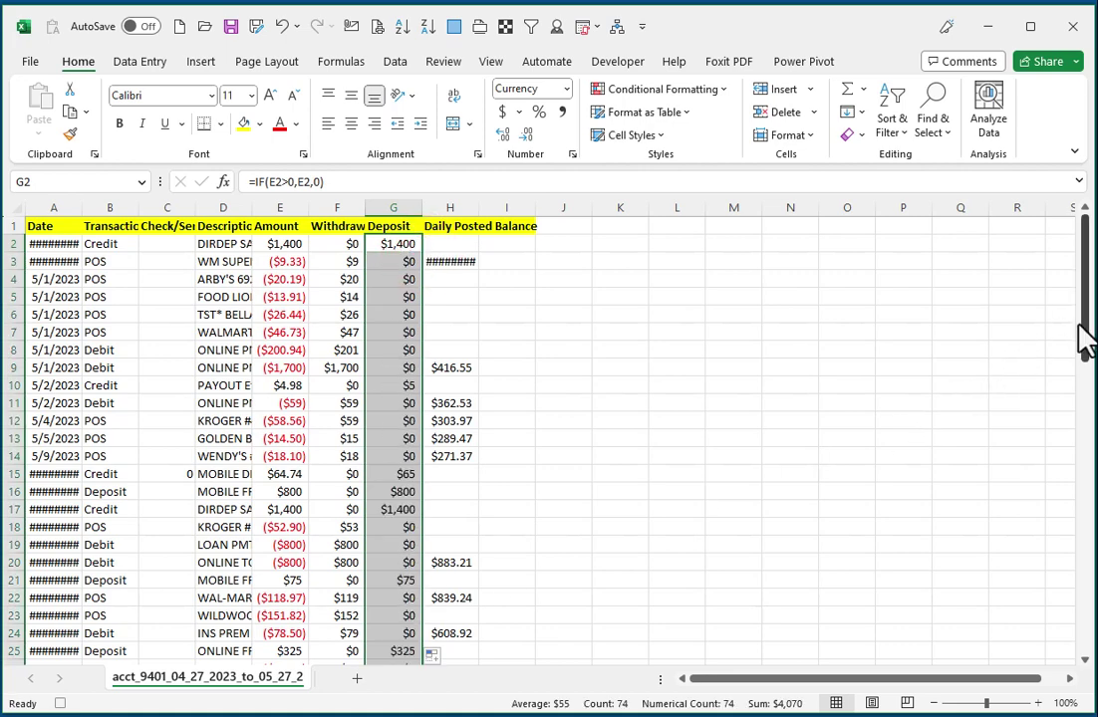
{"action": "left_click_drag", "start_coordinate": [1086, 299], "coordinate": [1086, 317]}
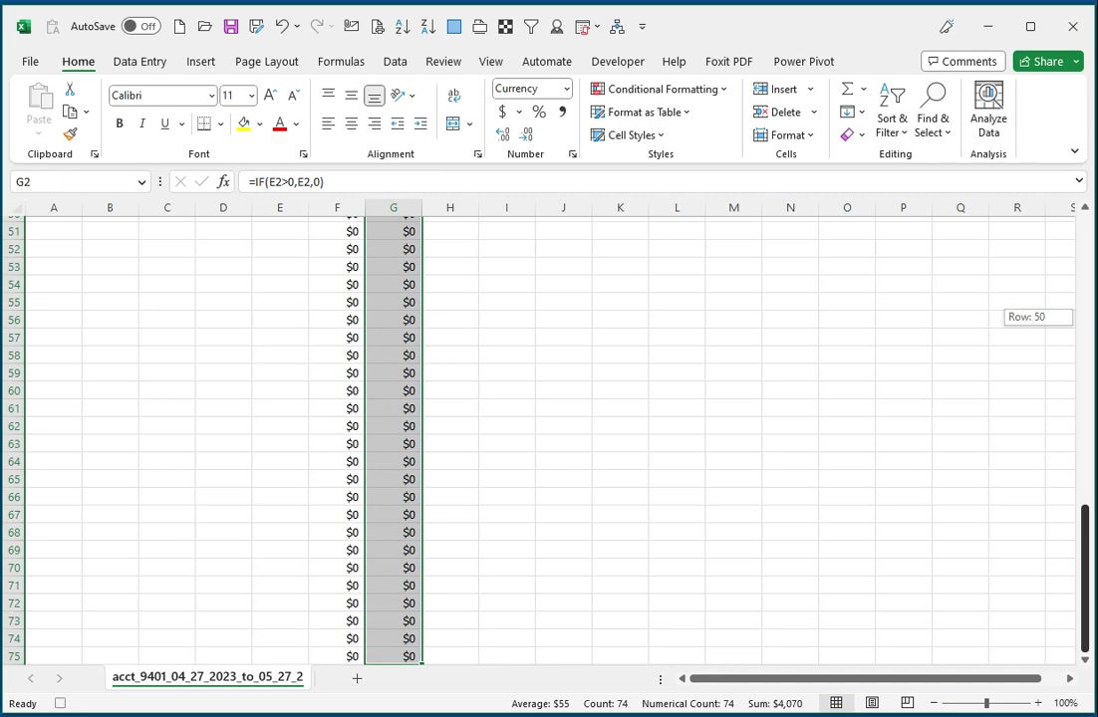
{"action": "left_click_drag", "start_coordinate": [1086, 316], "coordinate": [1086, 249]}
{"action": "left_click", "coordinate": [340, 351]}
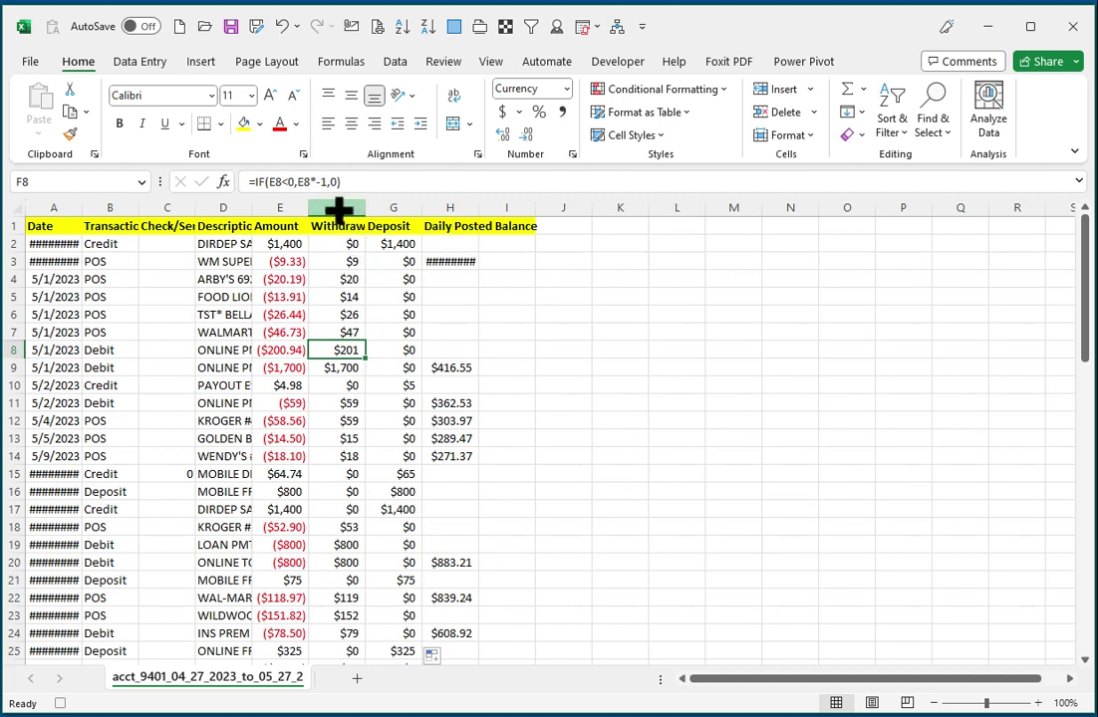
Apply the Currency number format to columns F and G, and autofit the width of every column in the sheet.
{"action": "left_click_drag", "start_coordinate": [342, 209], "coordinate": [402, 208]}
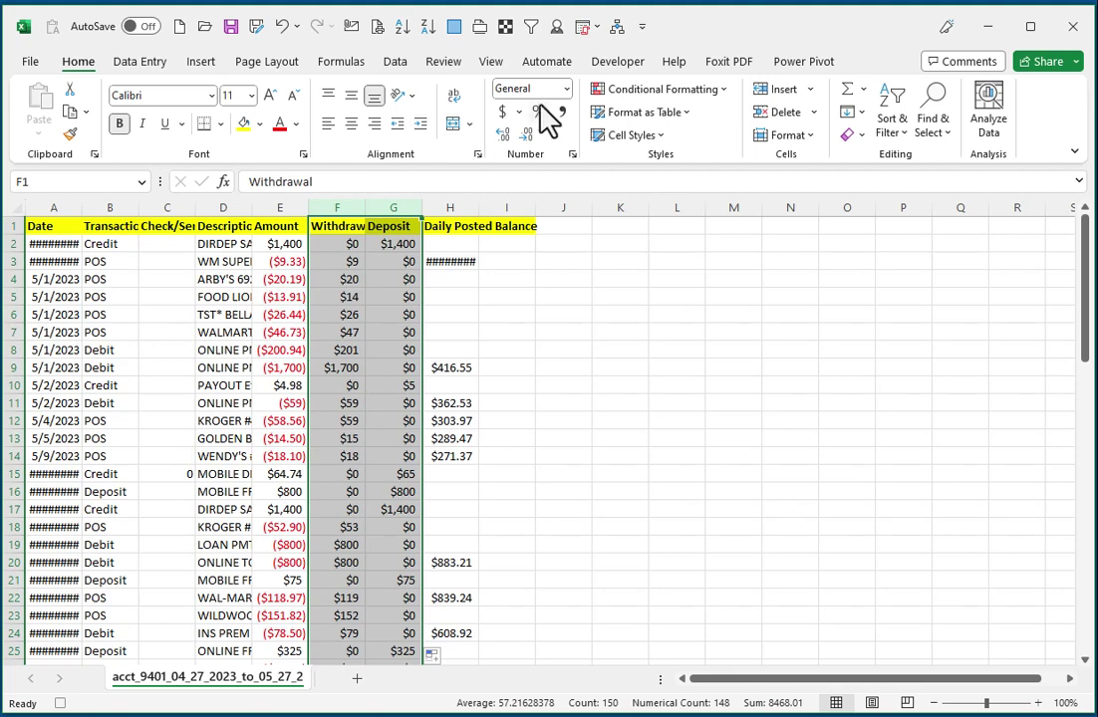
{"action": "left_click", "coordinate": [566, 89]}
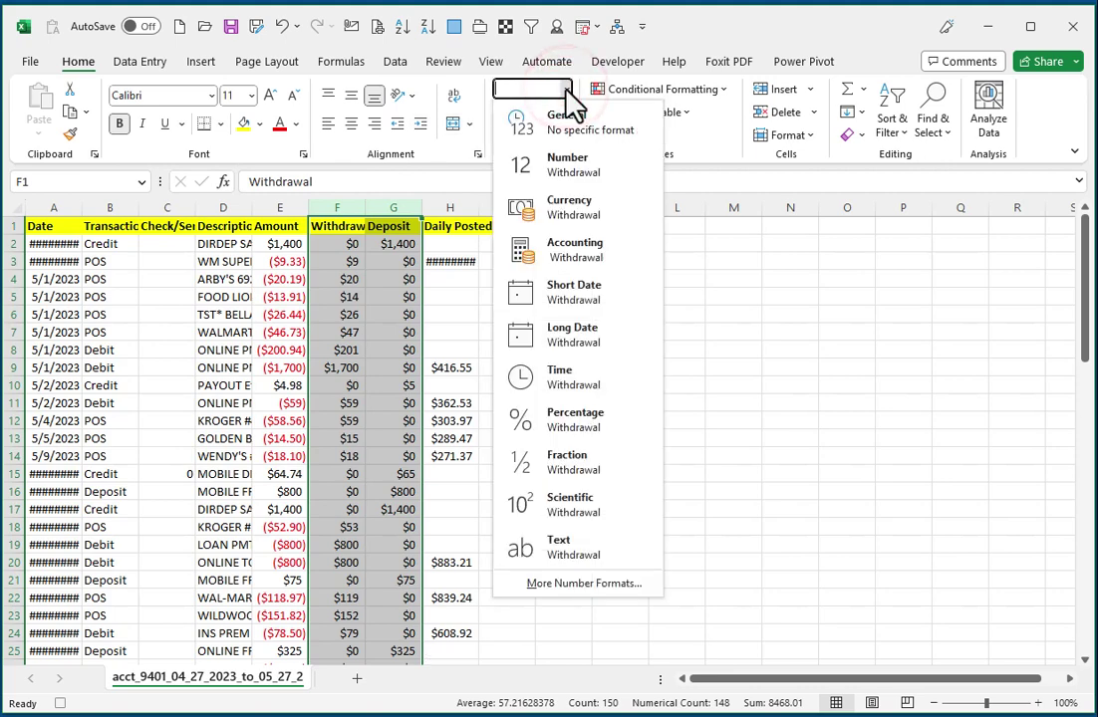
{"action": "left_click", "coordinate": [596, 219]}
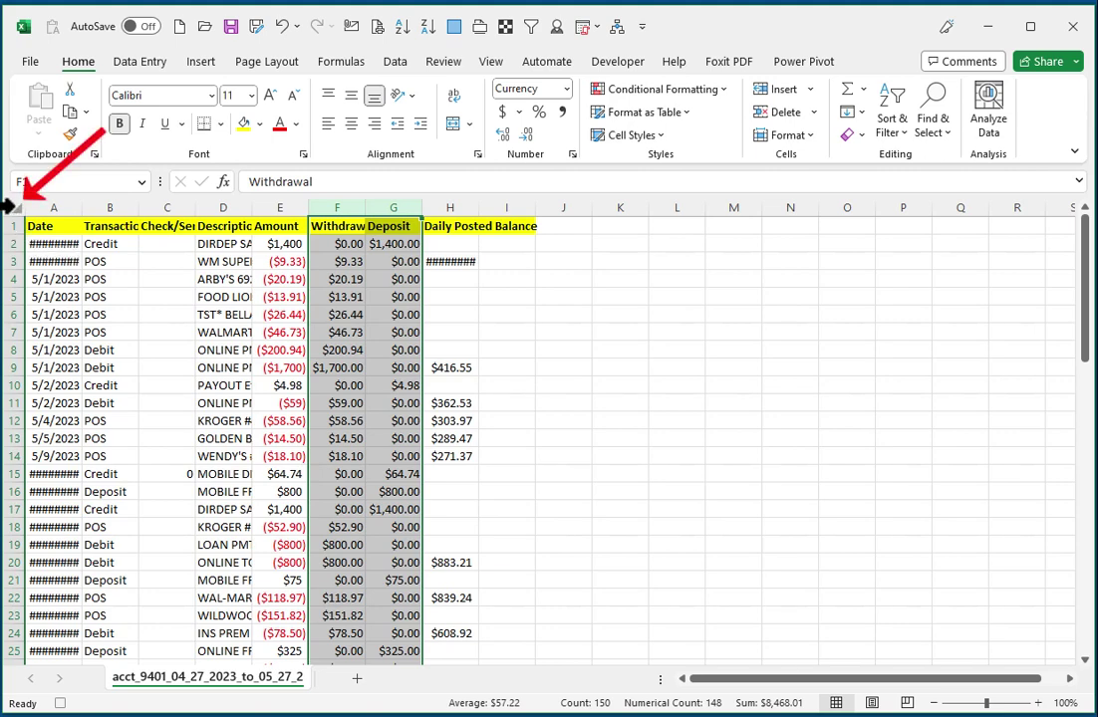
{"action": "left_click", "coordinate": [9, 207]}
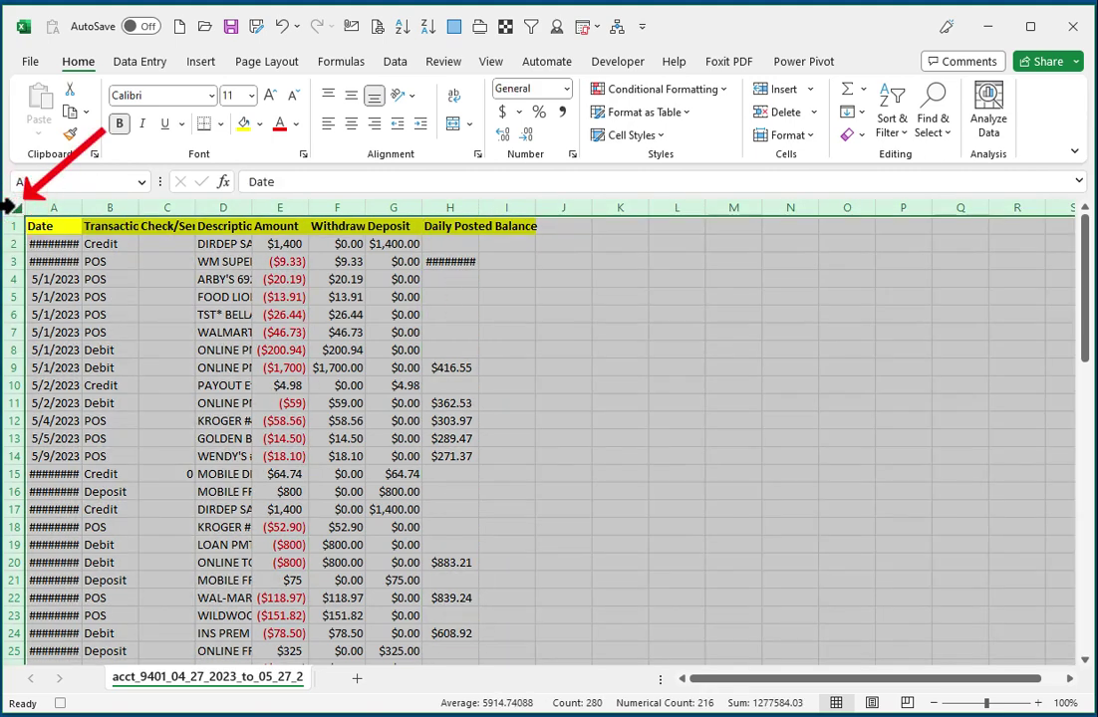
{"action": "double_click", "coordinate": [136, 206]}
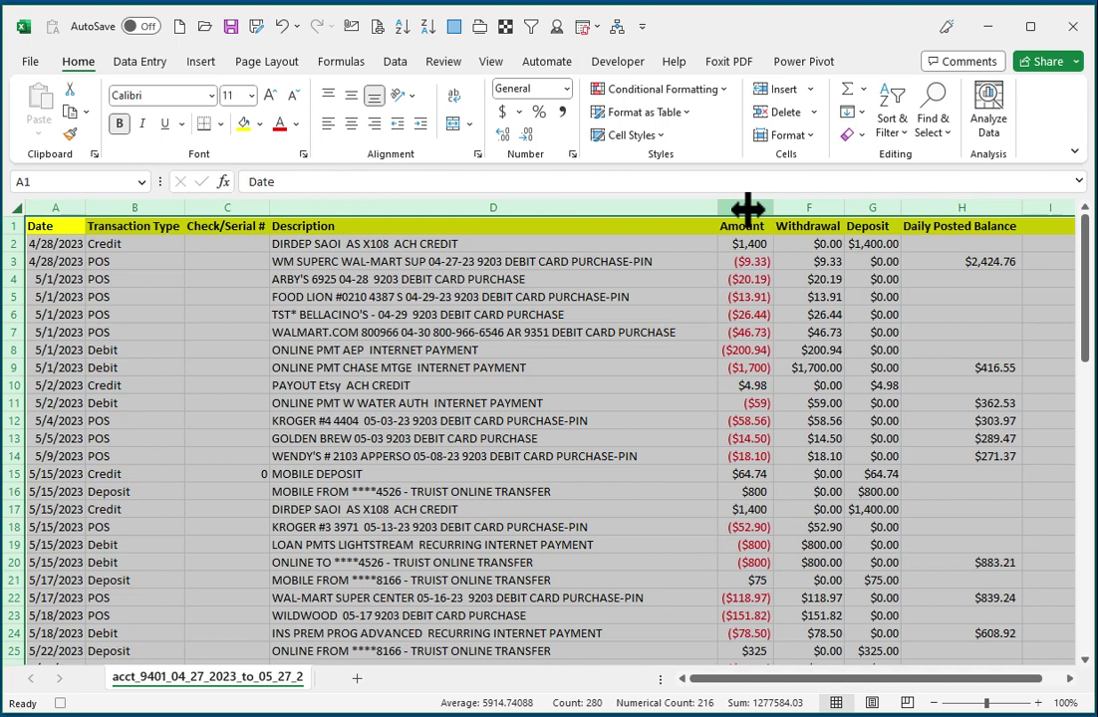
Try deleting the Amount column and undo the deletion.
{"action": "left_click", "coordinate": [747, 208]}
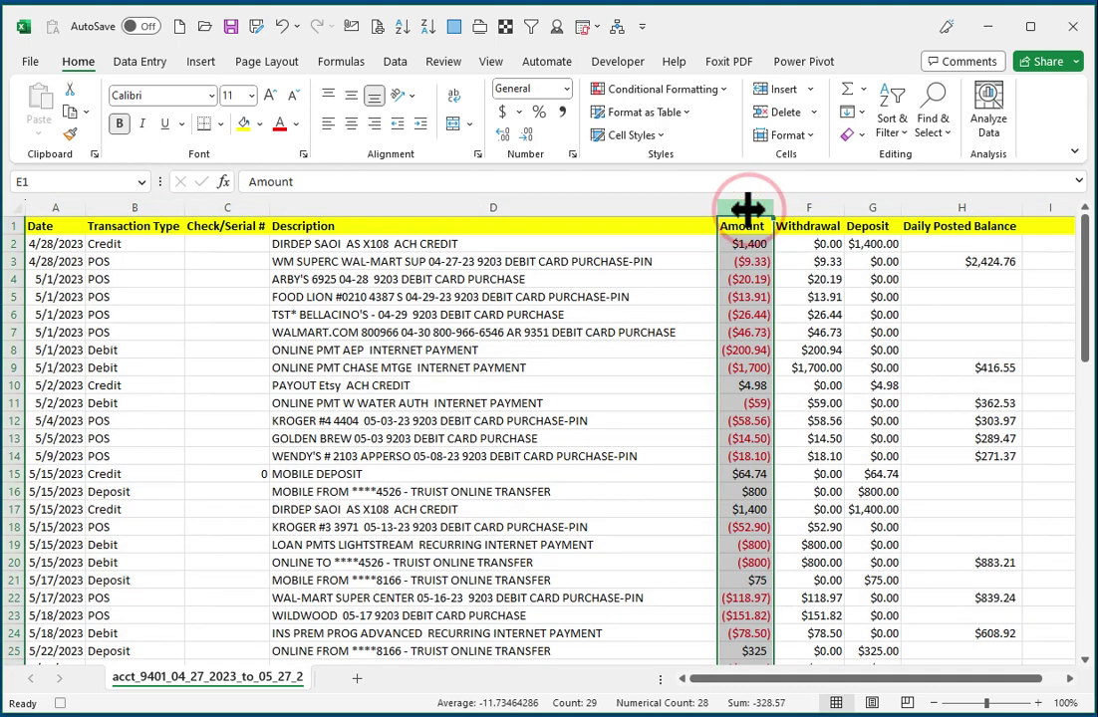
{"action": "right_click", "coordinate": [749, 208]}
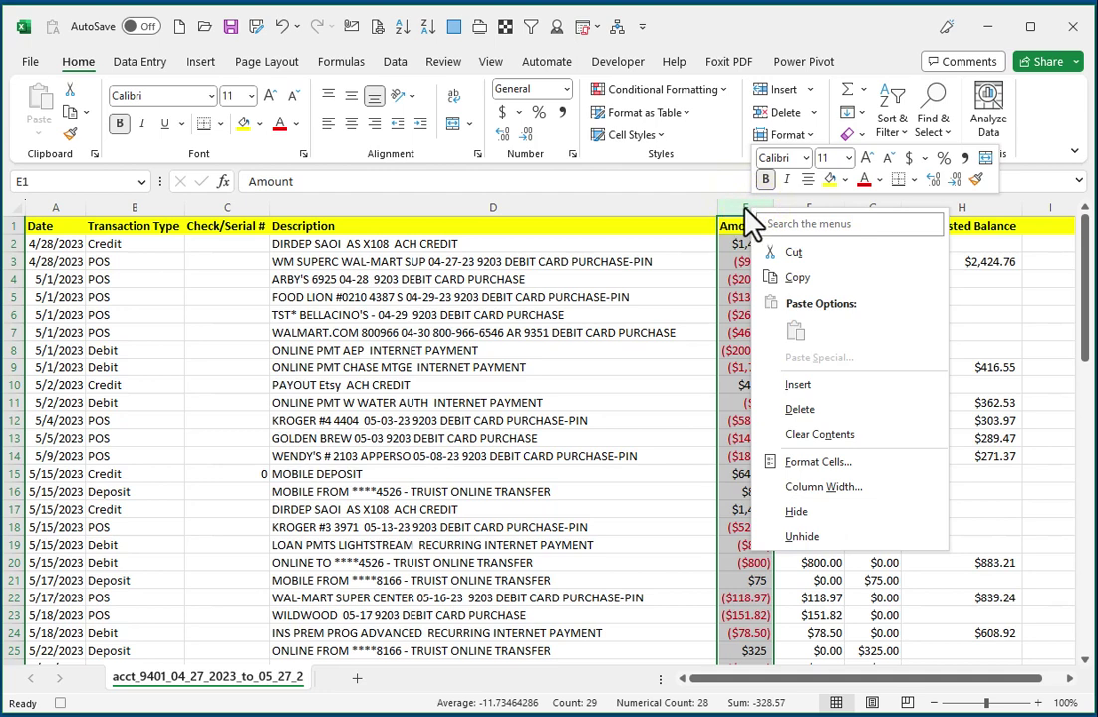
{"action": "left_click", "coordinate": [805, 409]}
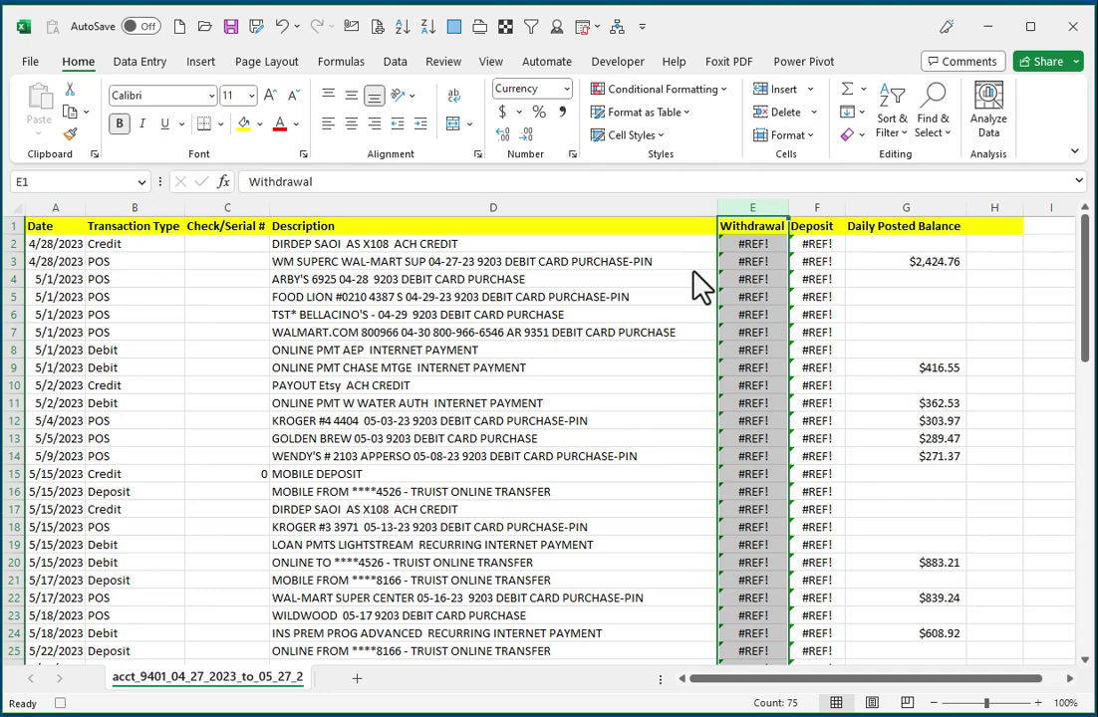
{"action": "left_click", "coordinate": [281, 26]}
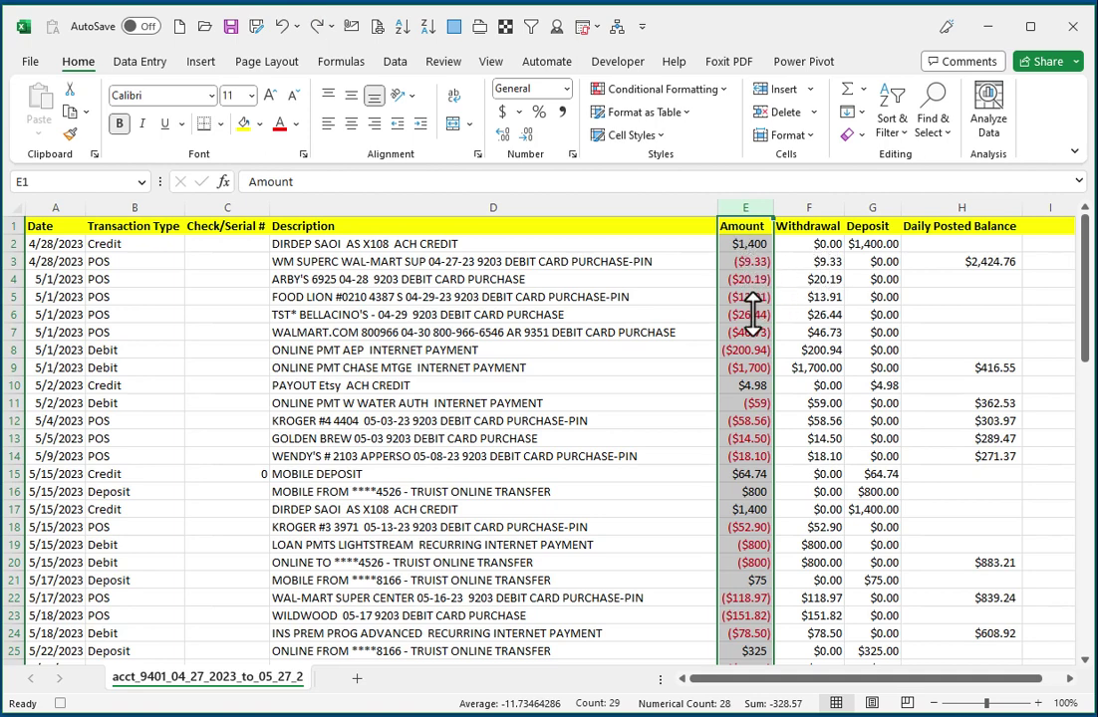
Replace the formulas in the Withdrawal and Deposit columns with their values by copying columns F:G and pasting values in place.
{"action": "left_click", "coordinate": [802, 206]}
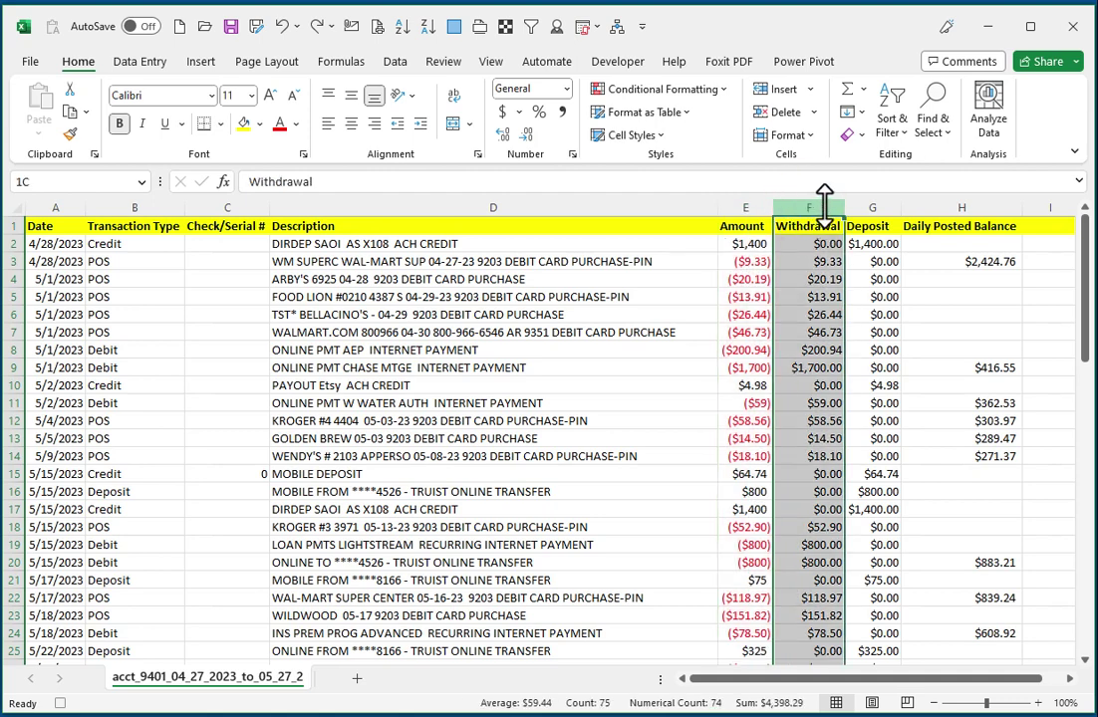
{"action": "left_click_drag", "start_coordinate": [824, 205], "coordinate": [876, 204]}
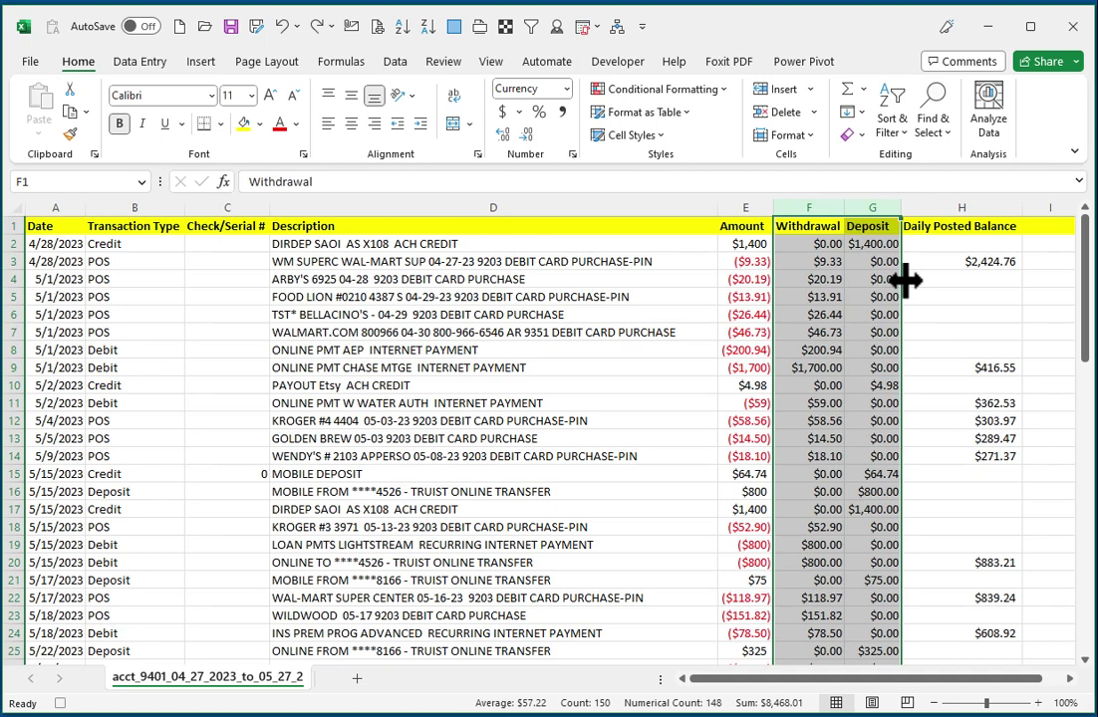
{"action": "left_click", "coordinate": [70, 114]}
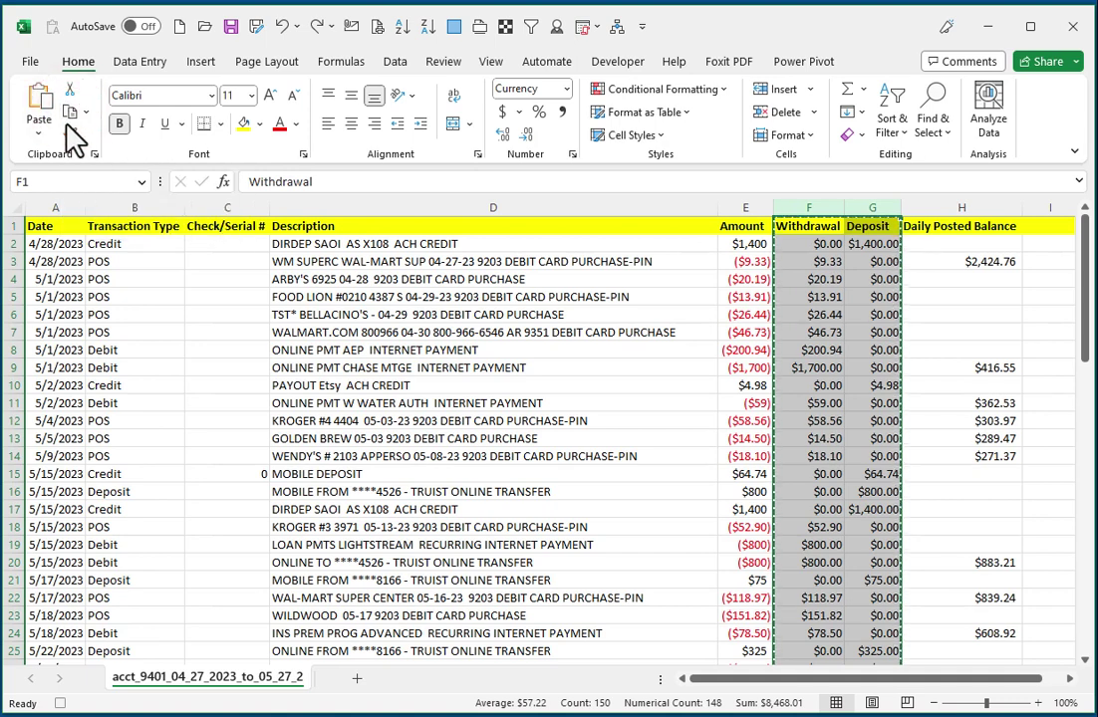
{"action": "left_click", "coordinate": [40, 137]}
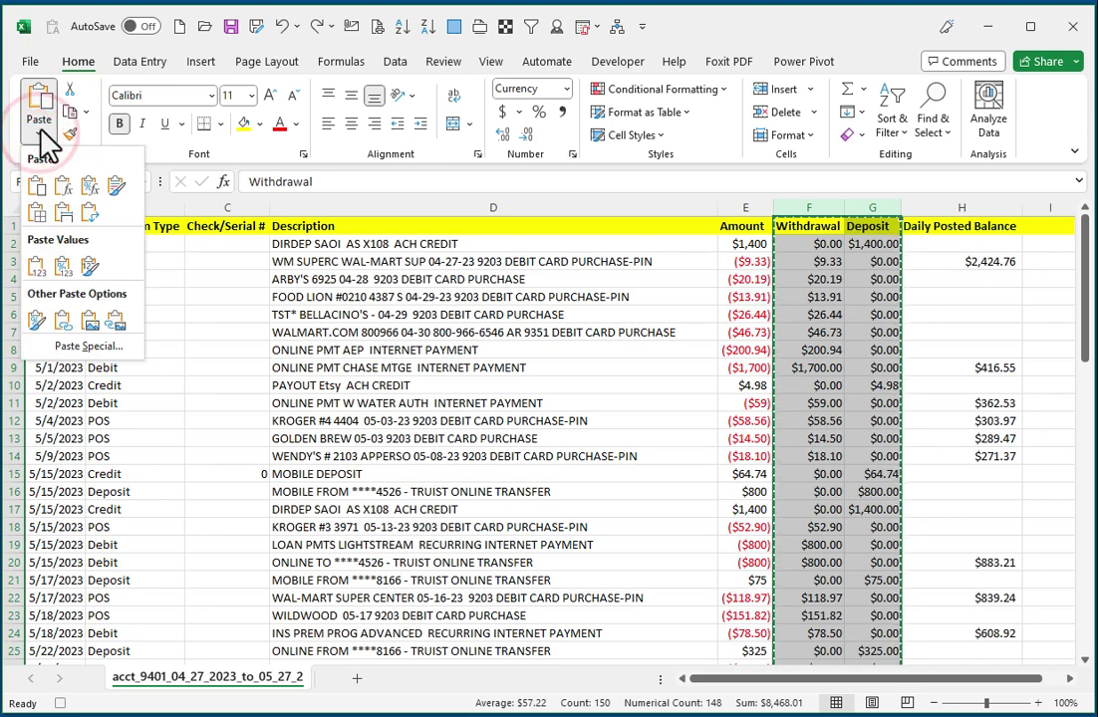
{"action": "left_click", "coordinate": [37, 267]}
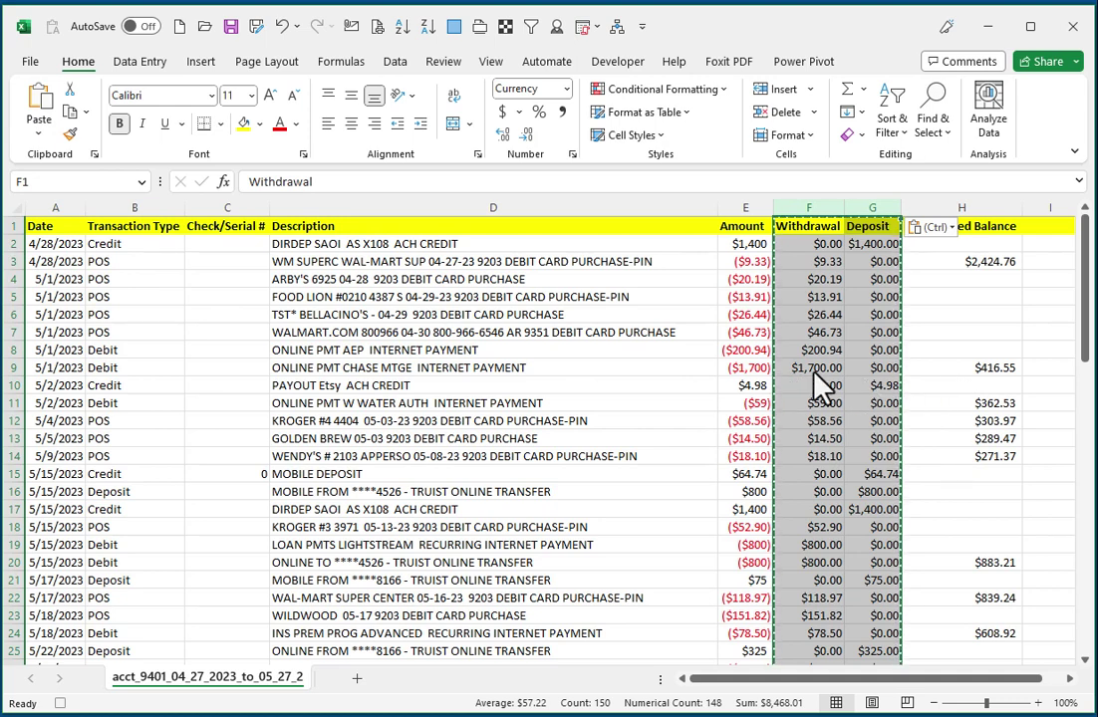
{"action": "left_click", "coordinate": [823, 369]}
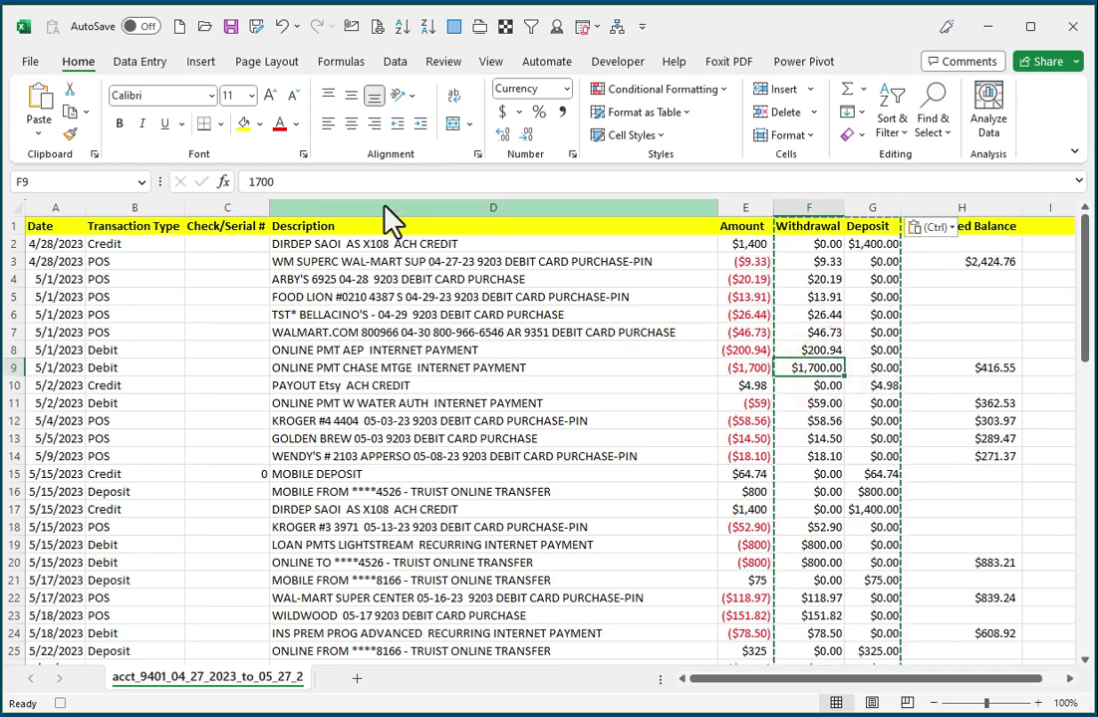
Delete the Amount column from the sheet and select cell D2.
{"action": "left_click", "coordinate": [829, 315]}
{"action": "left_click", "coordinate": [834, 334]}
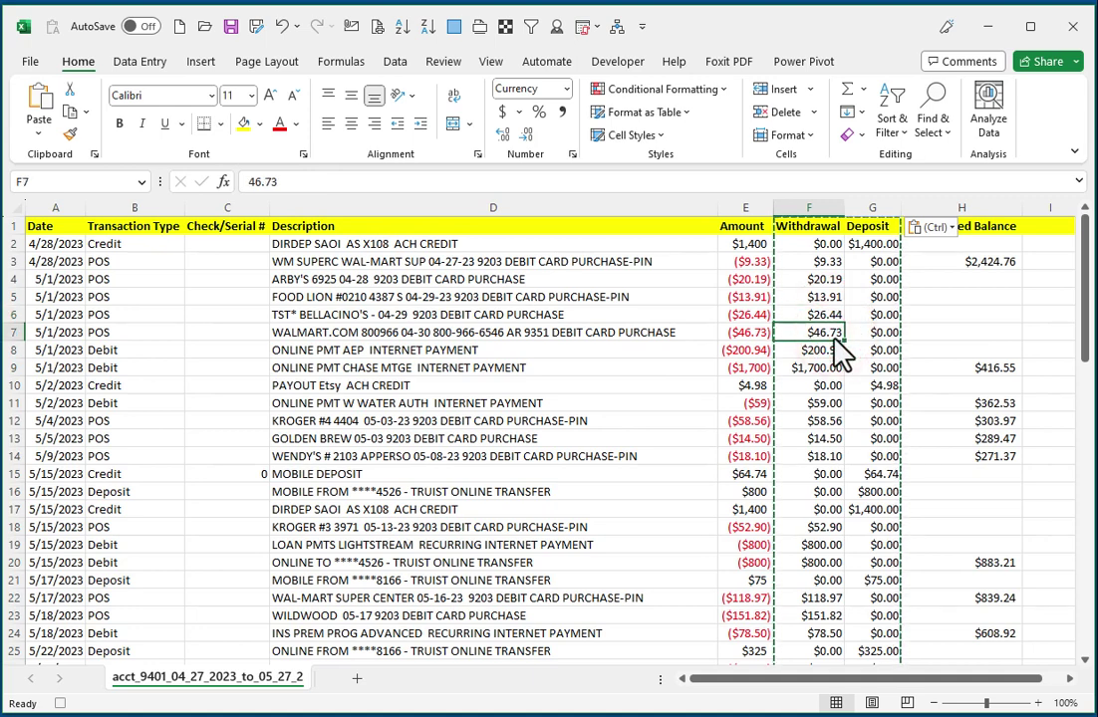
{"action": "right_click", "coordinate": [742, 210]}
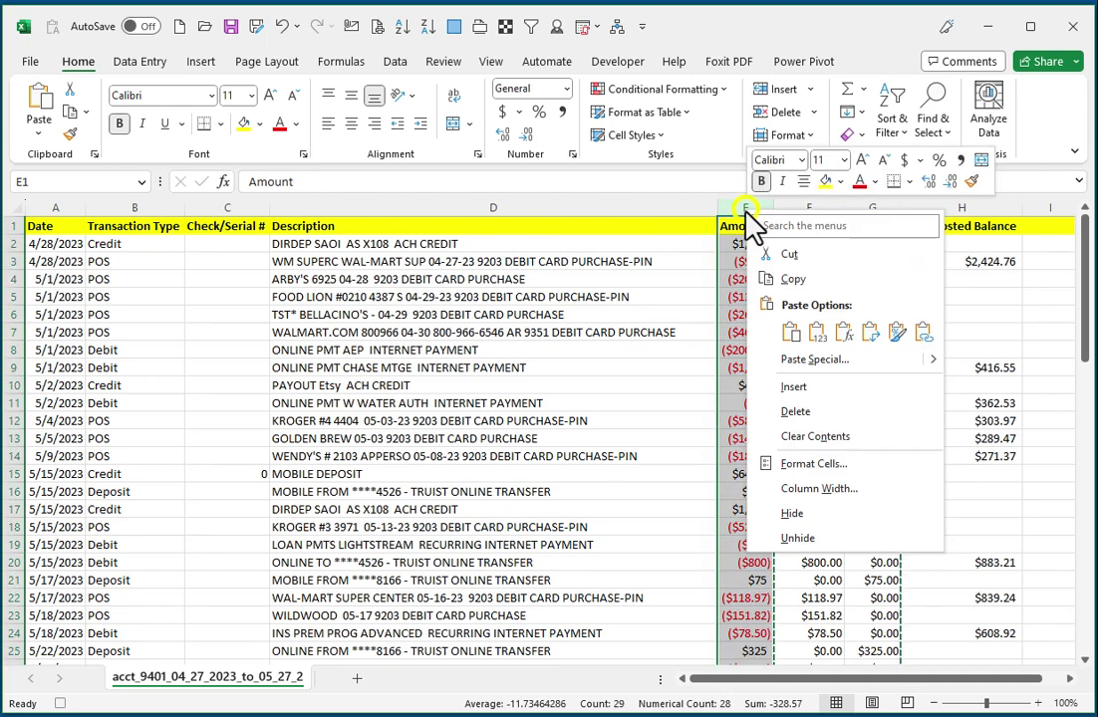
{"action": "left_click", "coordinate": [794, 411]}
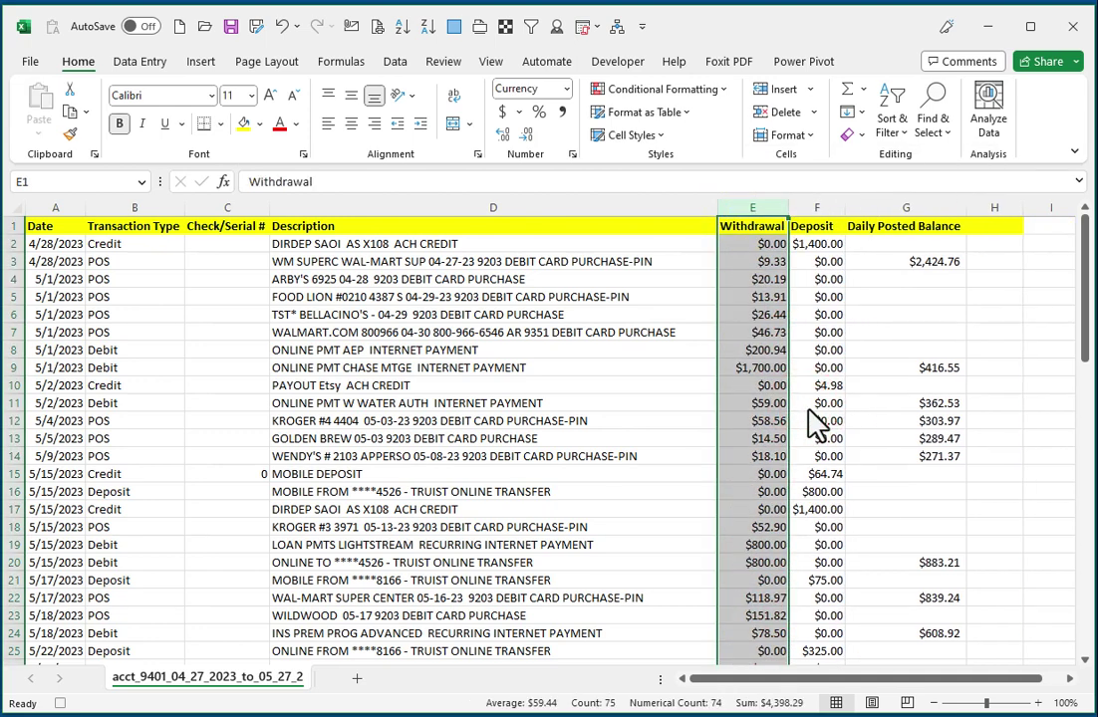
{"action": "left_click", "coordinate": [632, 244]}
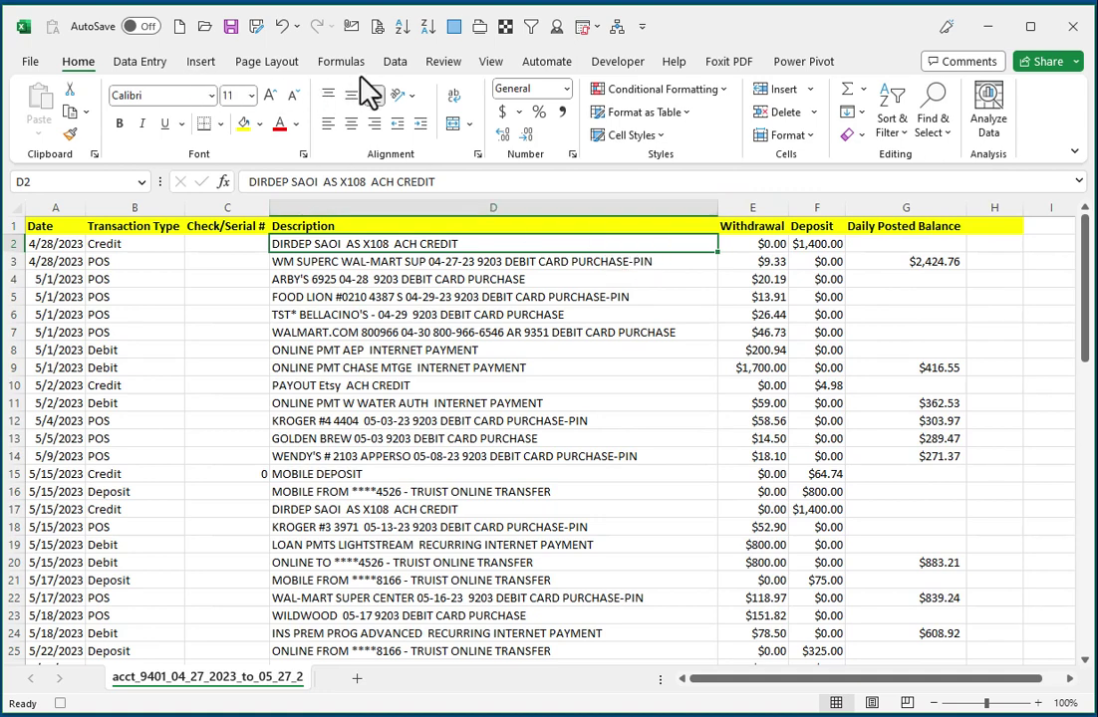
Stop recording the macro.
{"action": "left_click", "coordinate": [492, 62]}
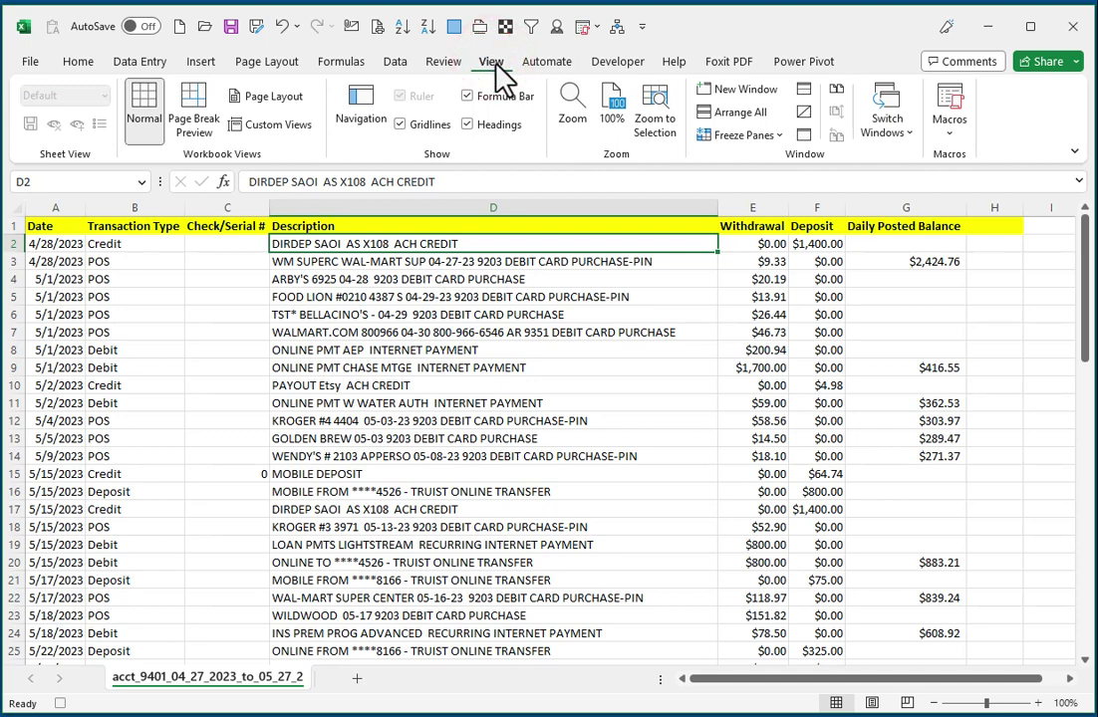
{"action": "left_click", "coordinate": [956, 132]}
{"action": "left_click", "coordinate": [1000, 184]}
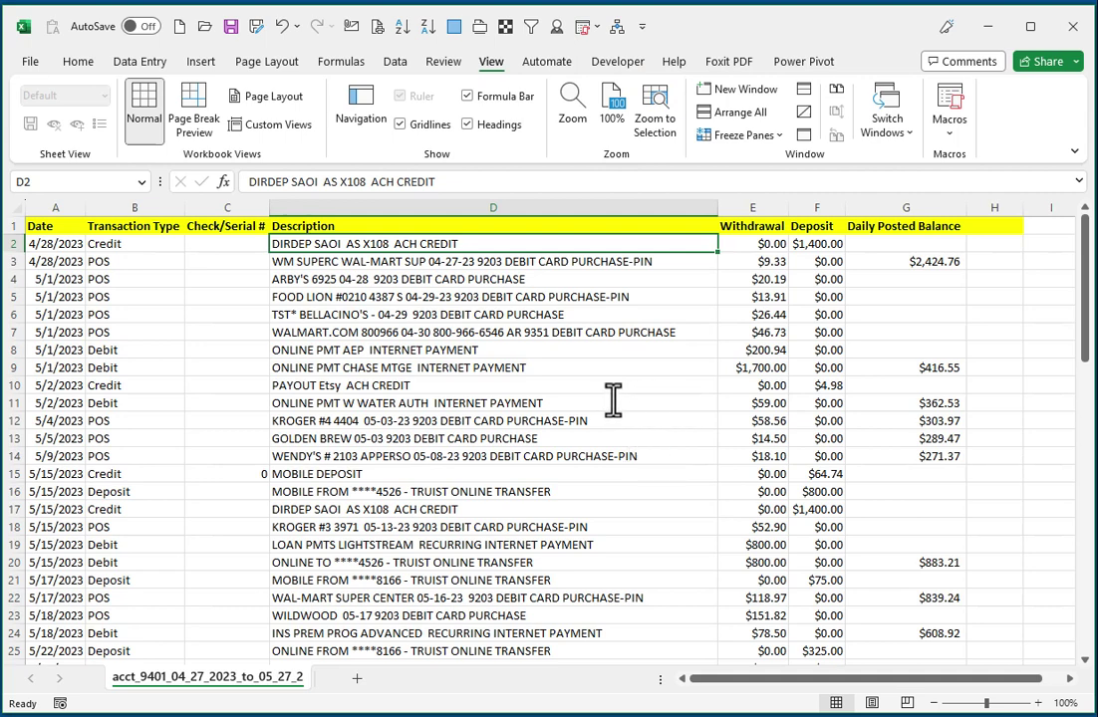
Close the CSV workbook without saving its changes and save the Personal Macro Workbook.
{"action": "left_click", "coordinate": [1076, 30]}
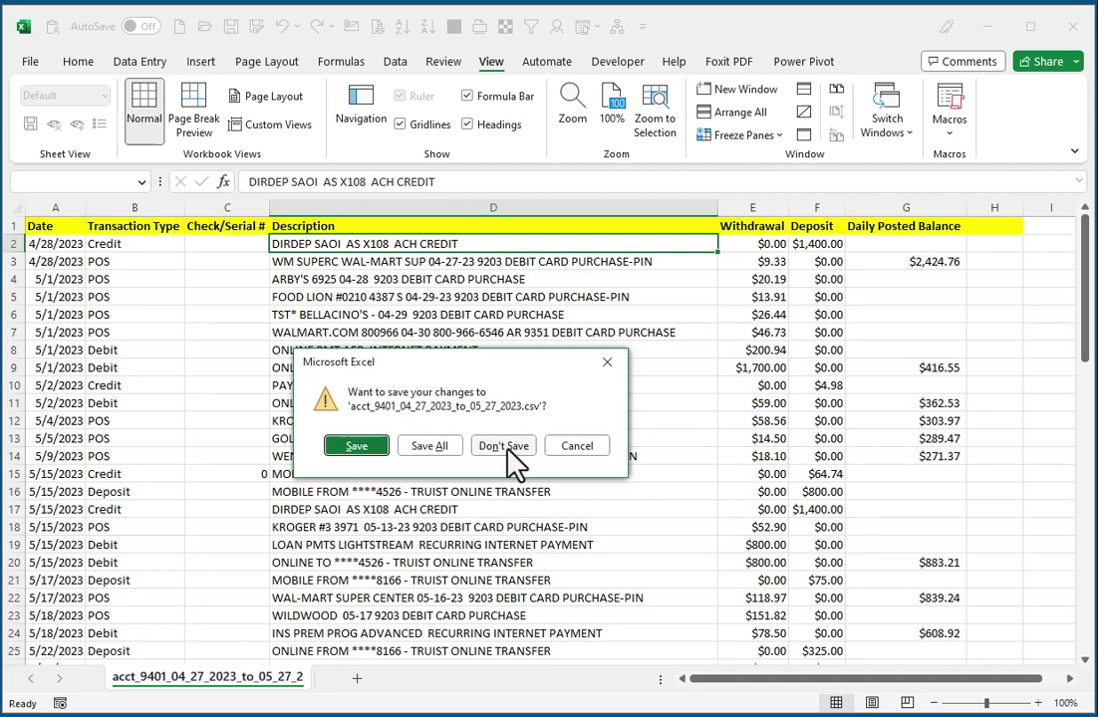
{"action": "left_click", "coordinate": [516, 458]}
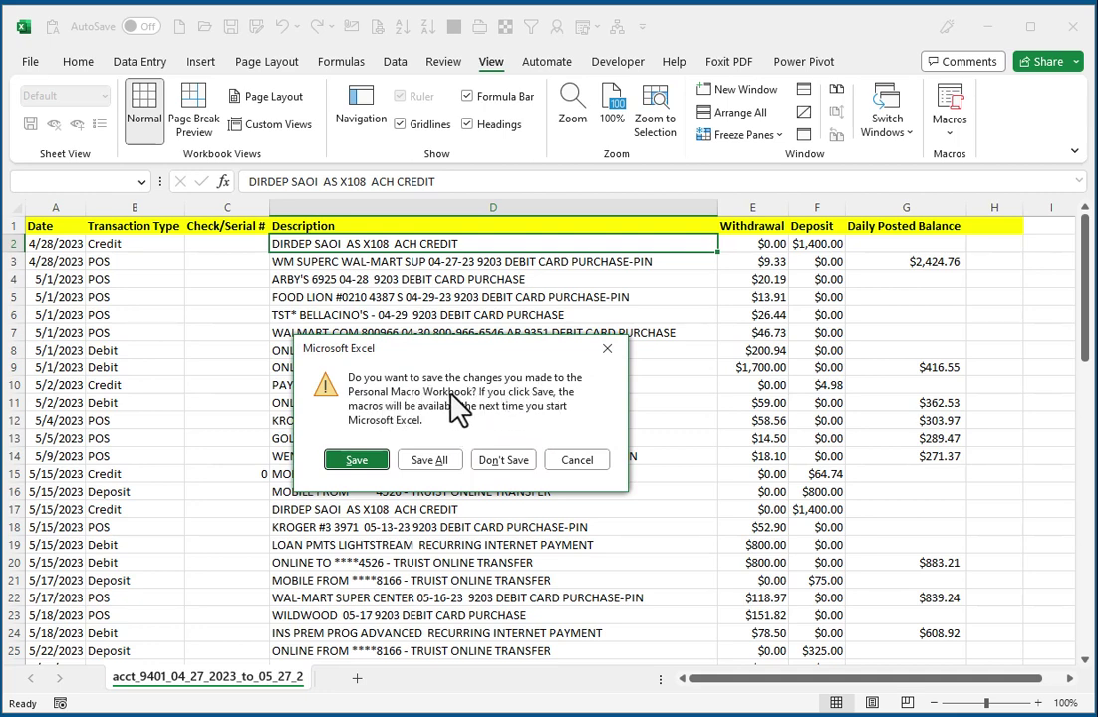
{"action": "left_click", "coordinate": [361, 462]}
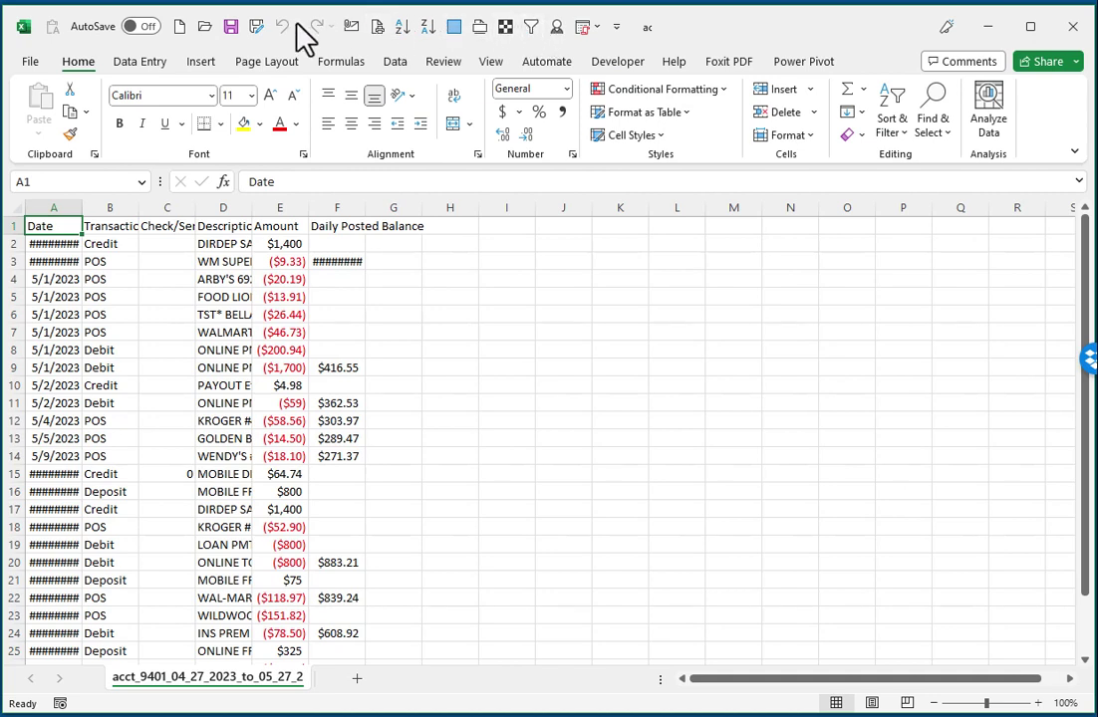
Try showing the Quick Access Toolbar below the ribbon and restore it above the ribbon.
{"action": "left_click", "coordinate": [616, 27]}
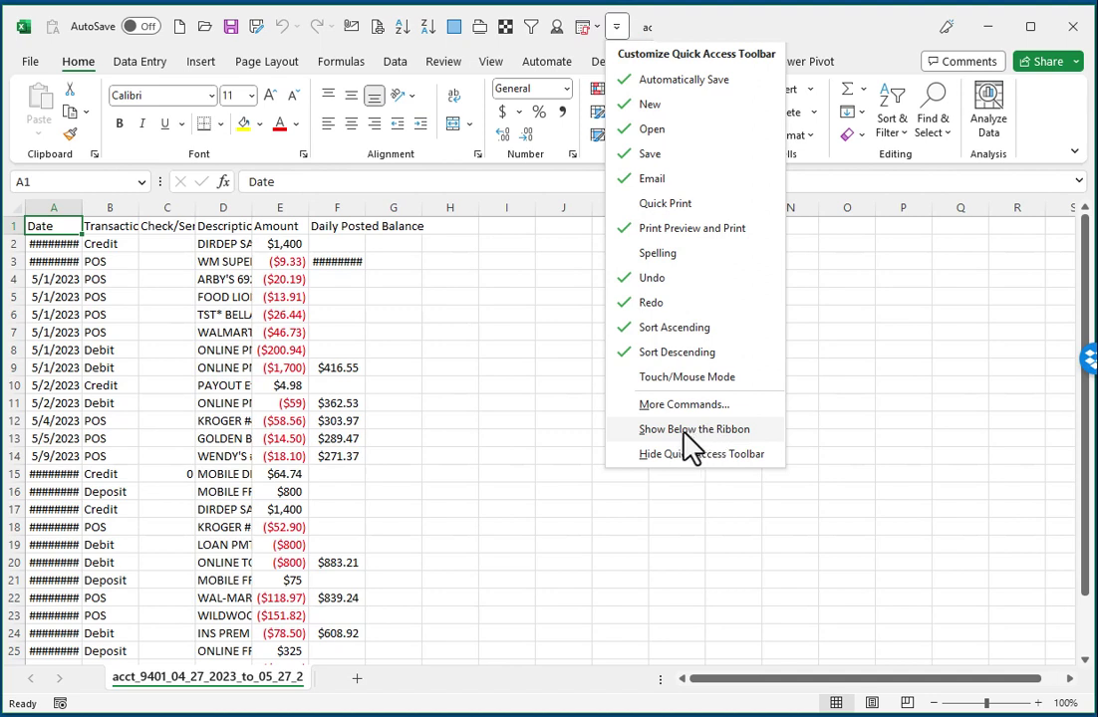
{"action": "left_click", "coordinate": [695, 431]}
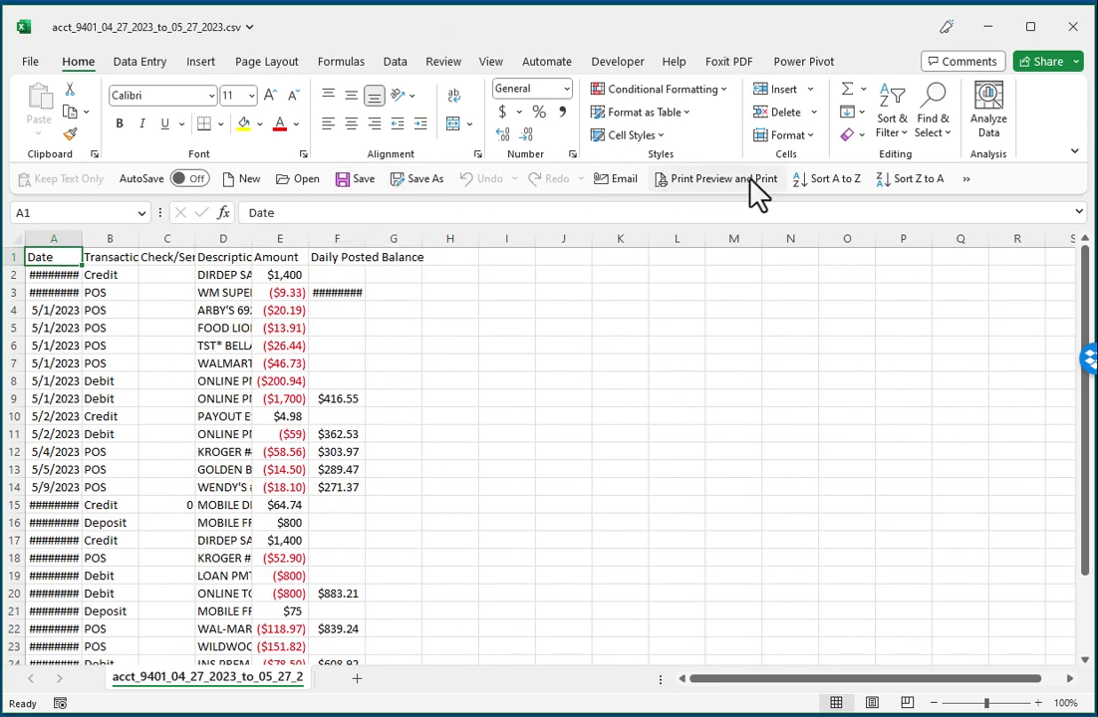
{"action": "left_click", "coordinate": [967, 180]}
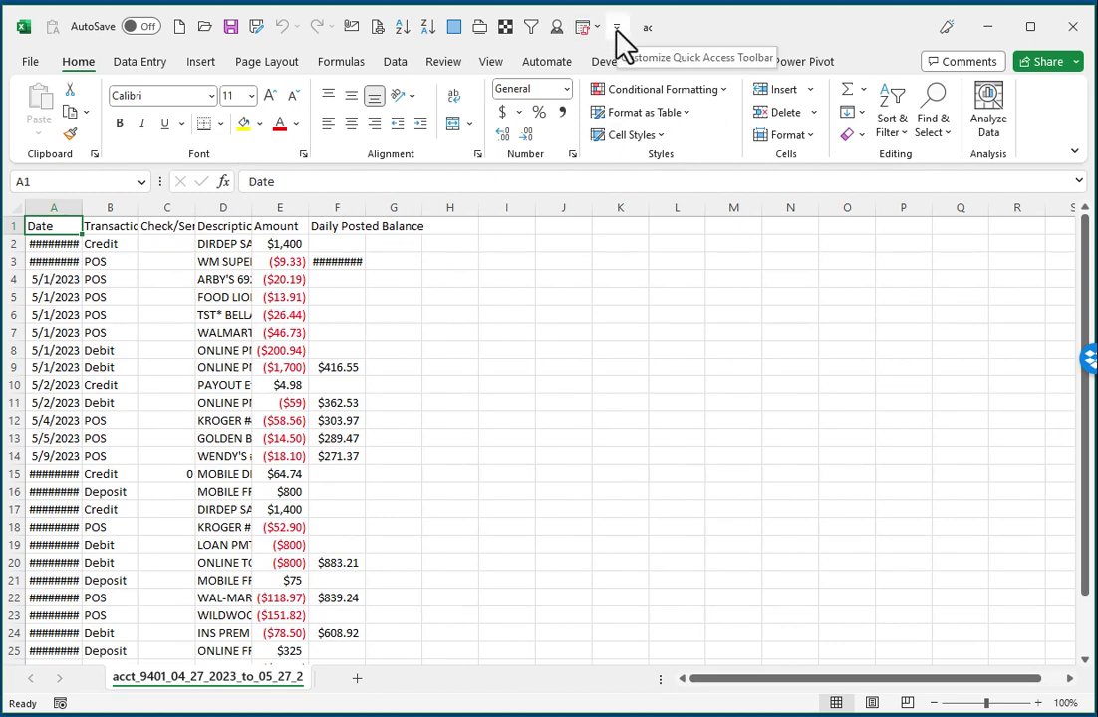
Add the PERSONAL.XLSB!TruistLayoutFix macro to the Quick Access Toolbar for all documents and run it on the unformatted CSV sheet.
{"action": "left_click", "coordinate": [617, 28]}
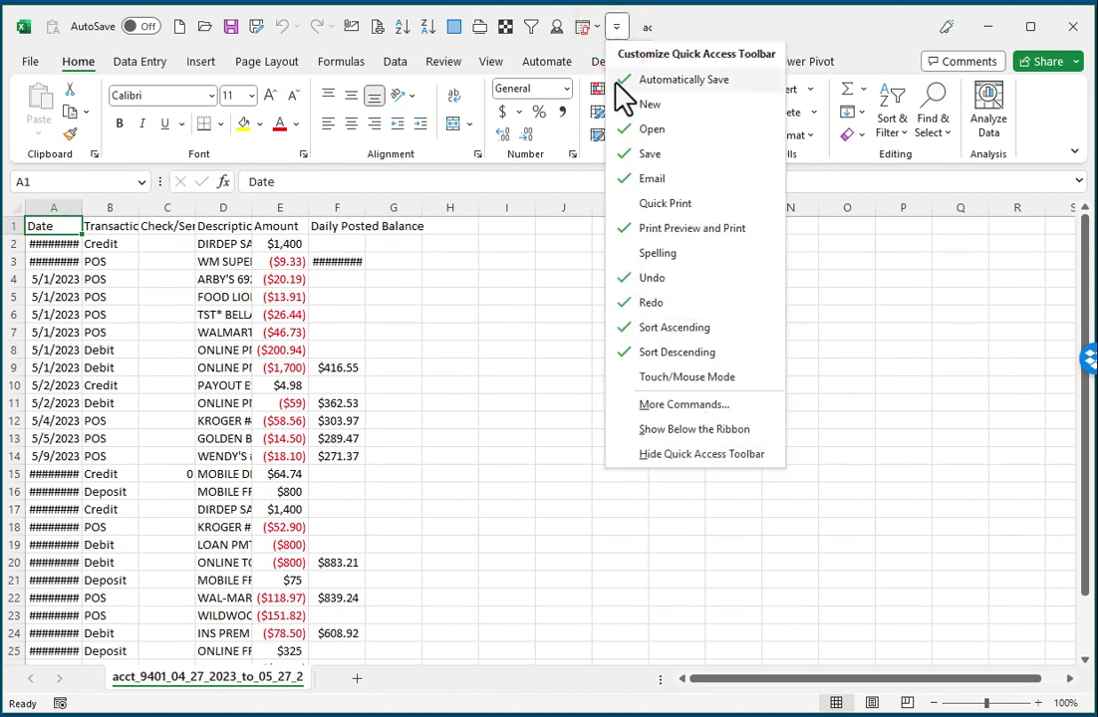
{"action": "left_click", "coordinate": [711, 407]}
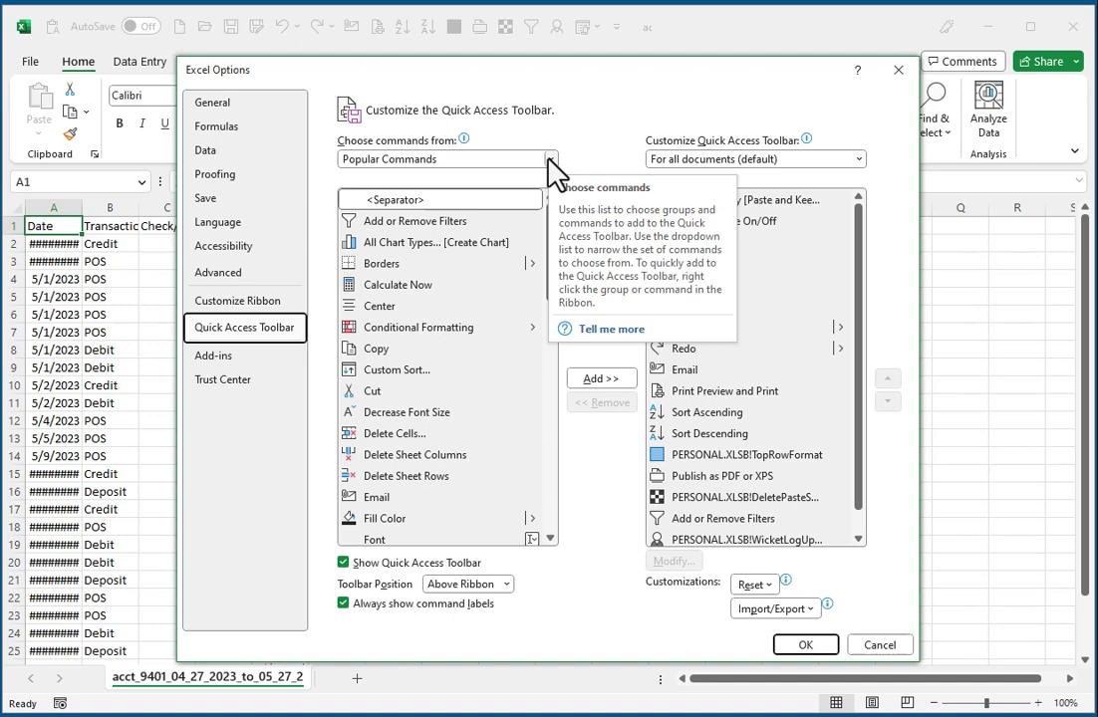
{"action": "left_click", "coordinate": [549, 159]}
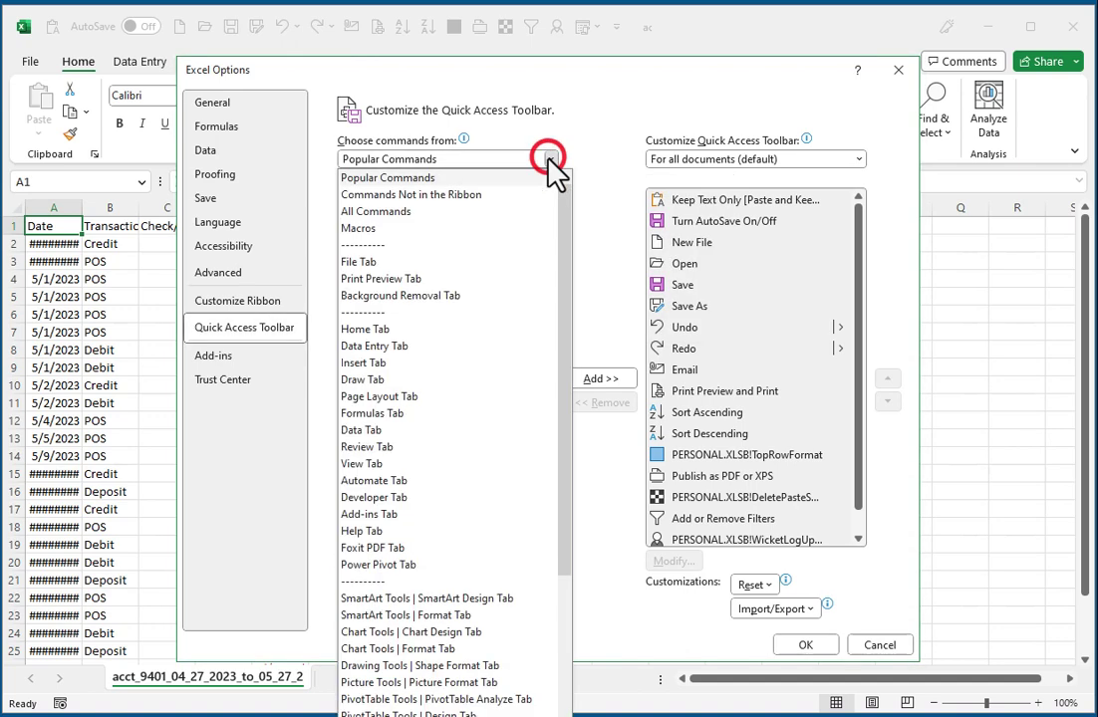
{"action": "left_click", "coordinate": [368, 228]}
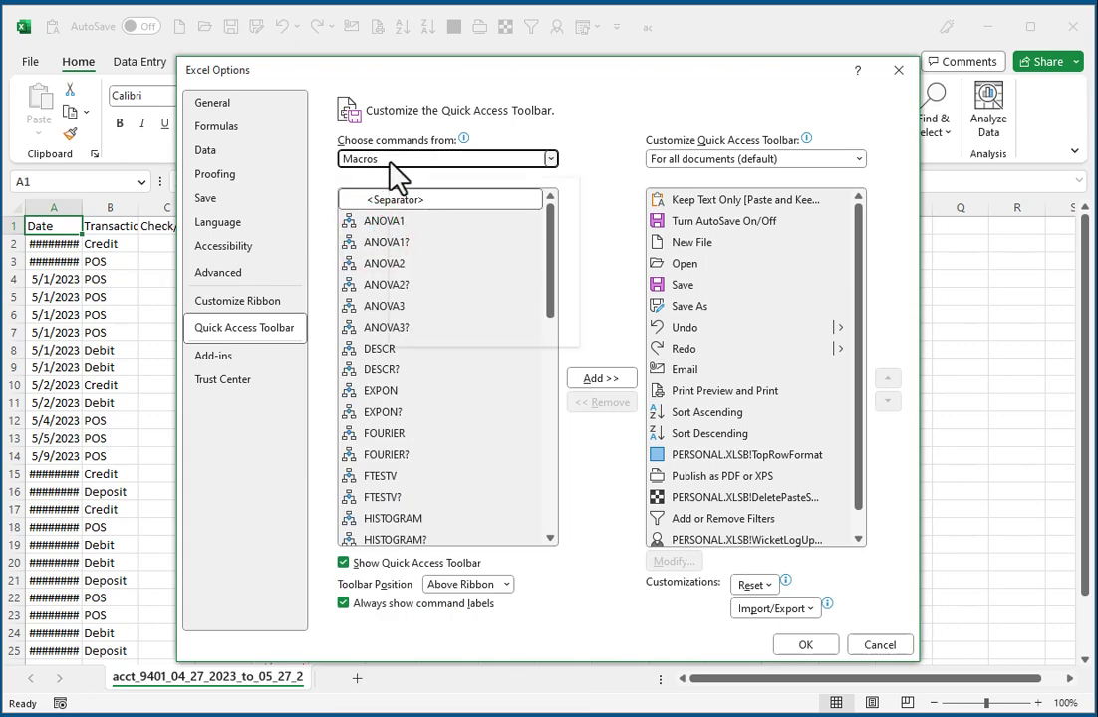
{"action": "left_click", "coordinate": [620, 327]}
{"action": "left_click_drag", "start_coordinate": [556, 282], "coordinate": [519, 403]}
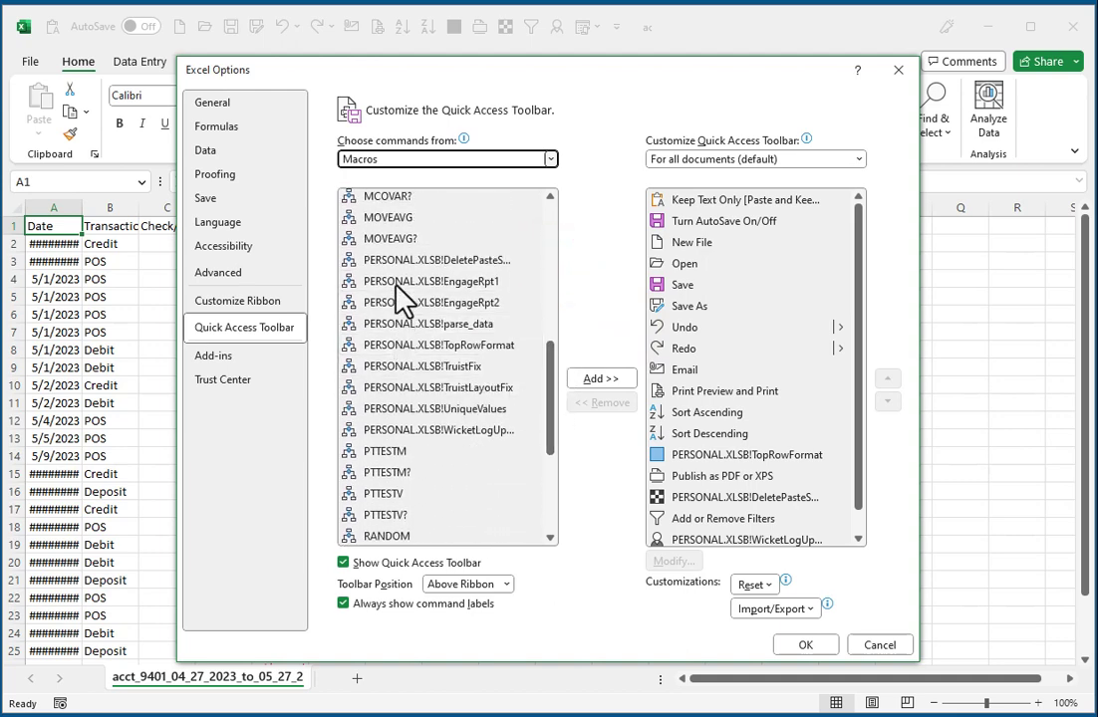
{"action": "left_click", "coordinate": [463, 388]}
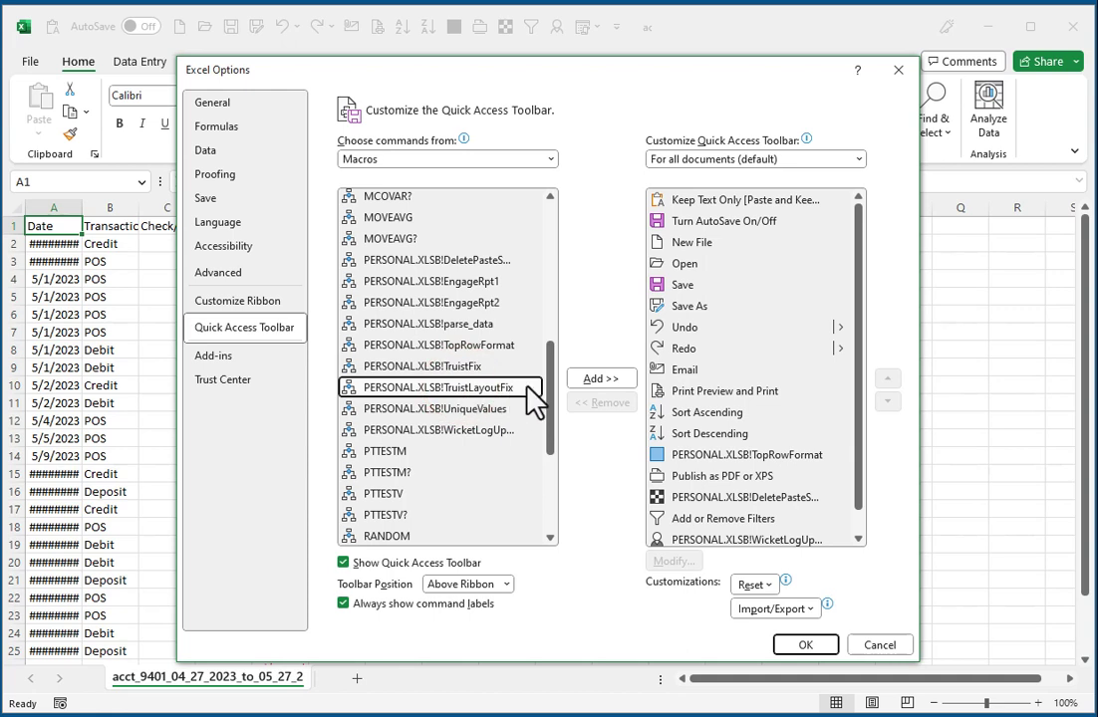
{"action": "left_click", "coordinate": [598, 379]}
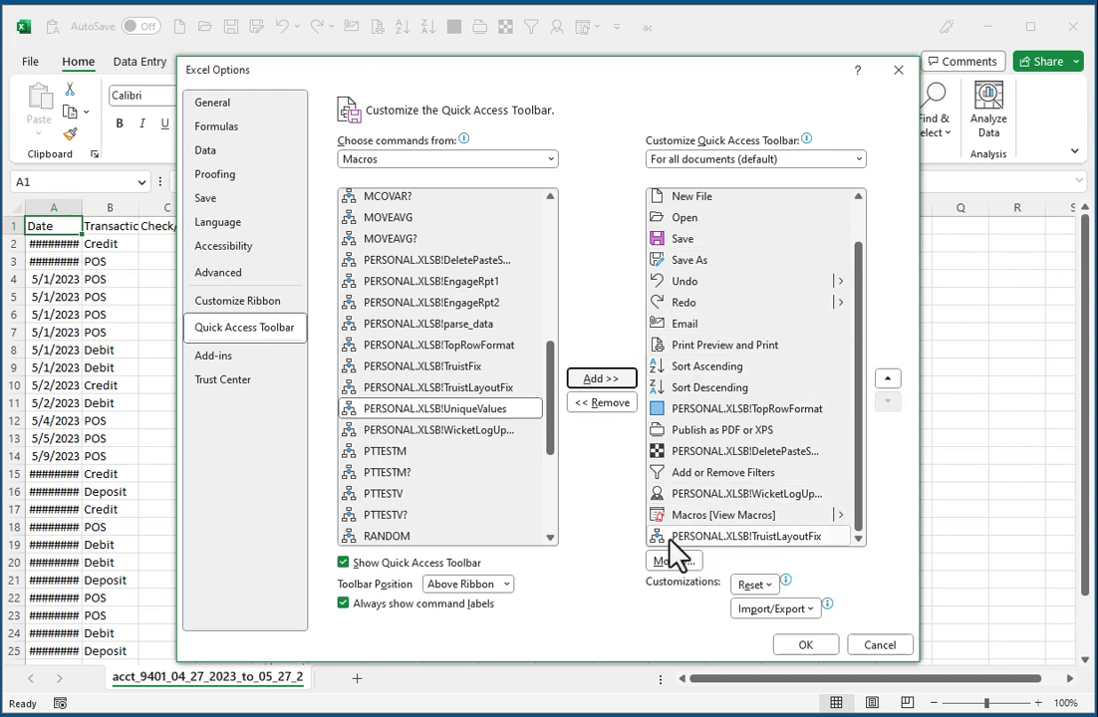
{"action": "left_click", "coordinate": [805, 645]}
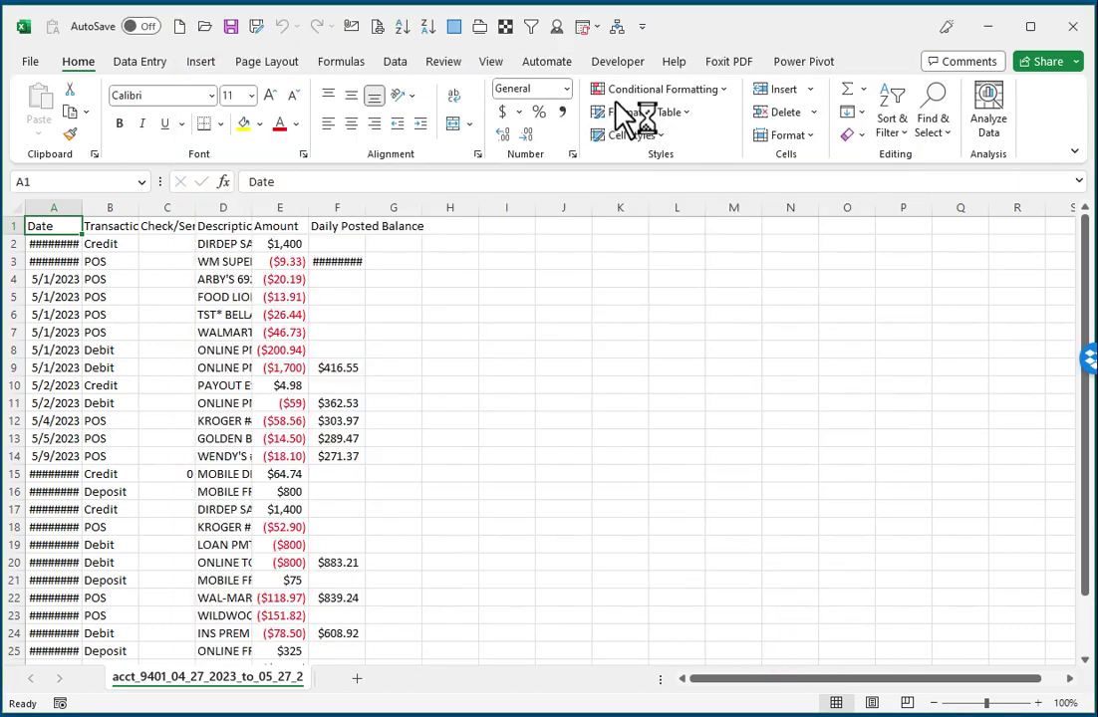
{"action": "left_click", "coordinate": [617, 28]}
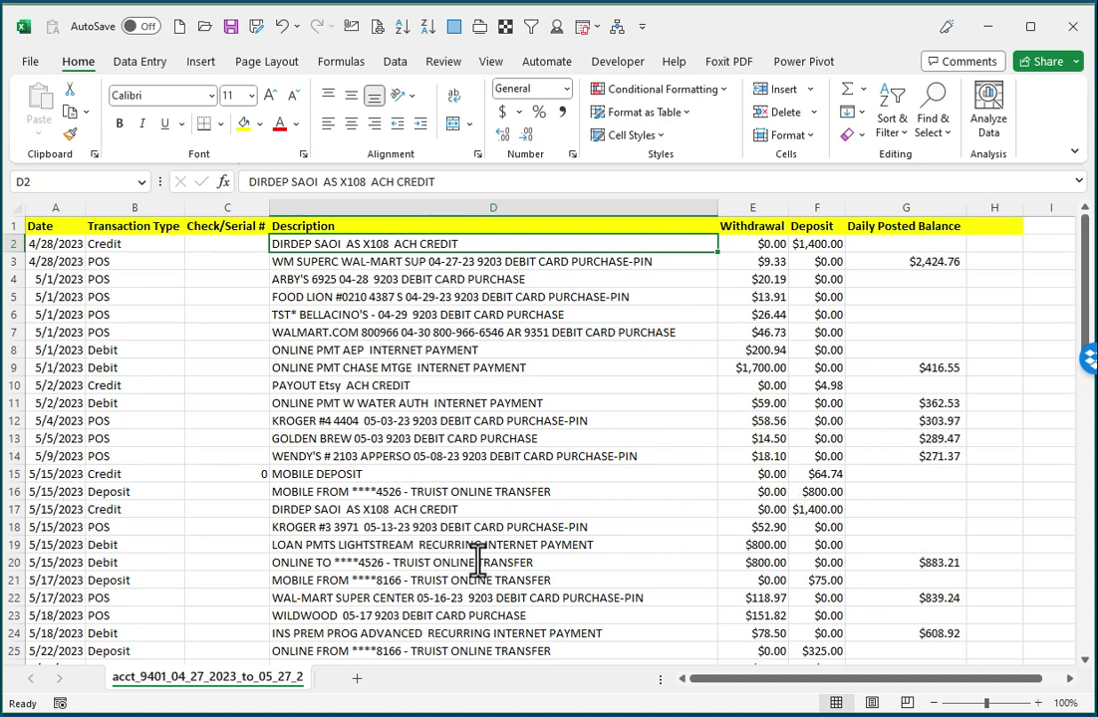
Copy the transactions dated 5/15/2023 through 5/23/2023, from Date to Deposit, in range A15:F29.
{"action": "left_click", "coordinate": [56, 474]}
{"action": "left_click_drag", "start_coordinate": [87, 480], "coordinate": [331, 487]}
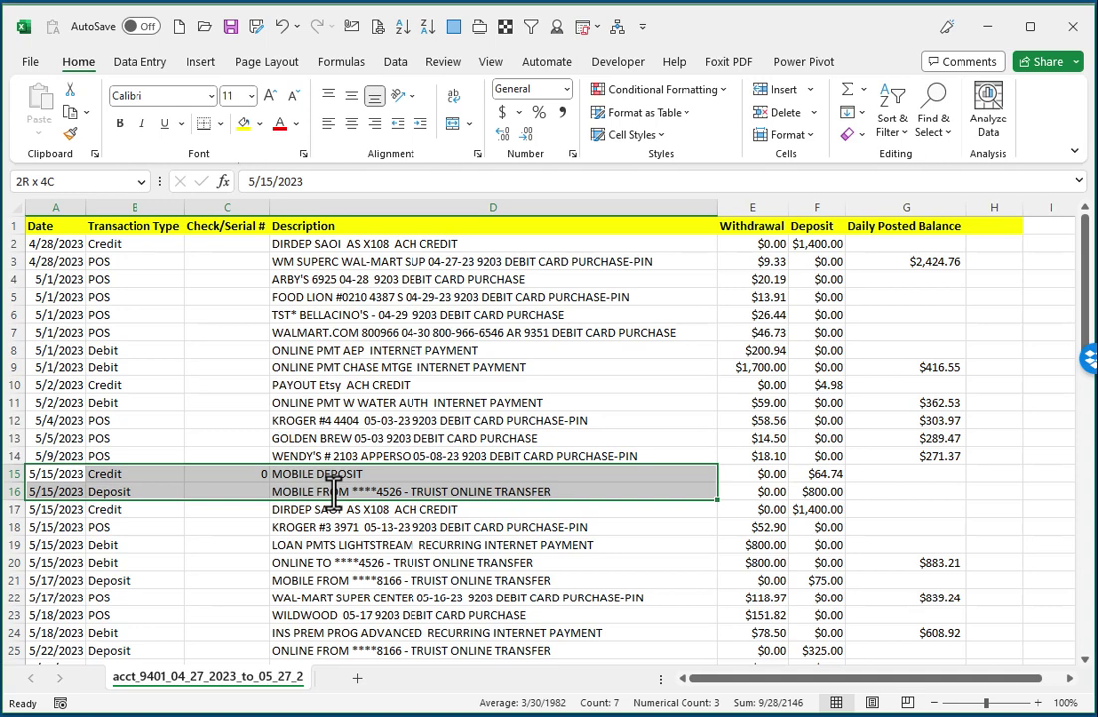
{"action": "left_click_drag", "start_coordinate": [689, 500], "coordinate": [830, 580]}
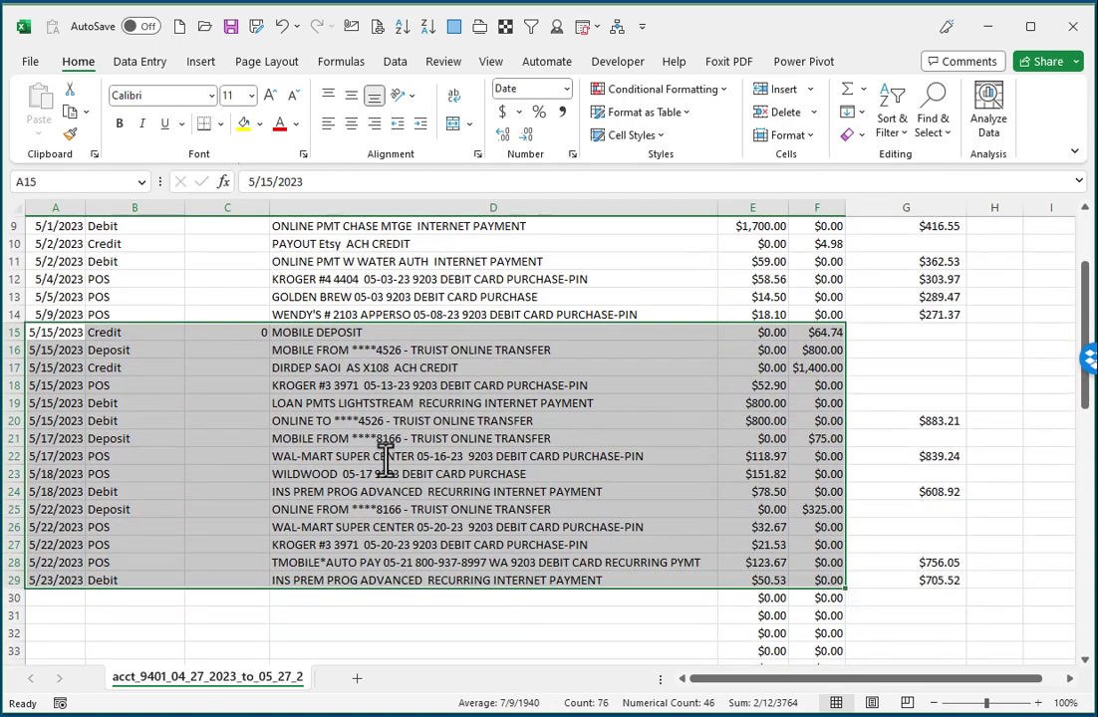
{"action": "right_click", "coordinate": [368, 436]}
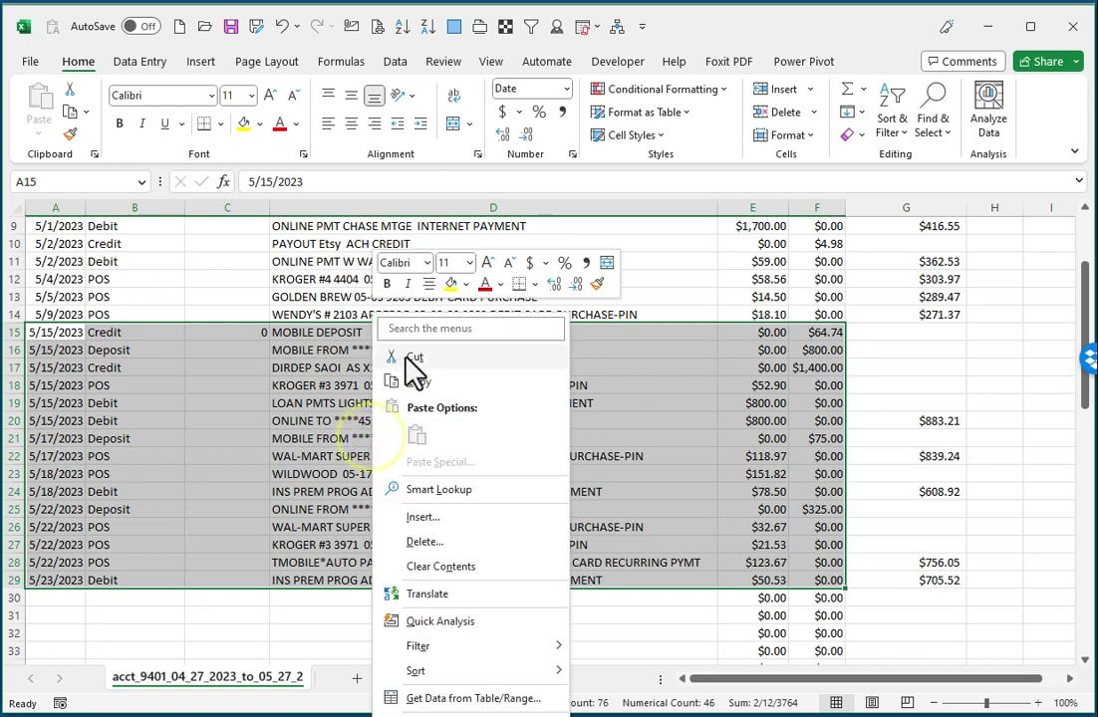
{"action": "left_click", "coordinate": [439, 381]}
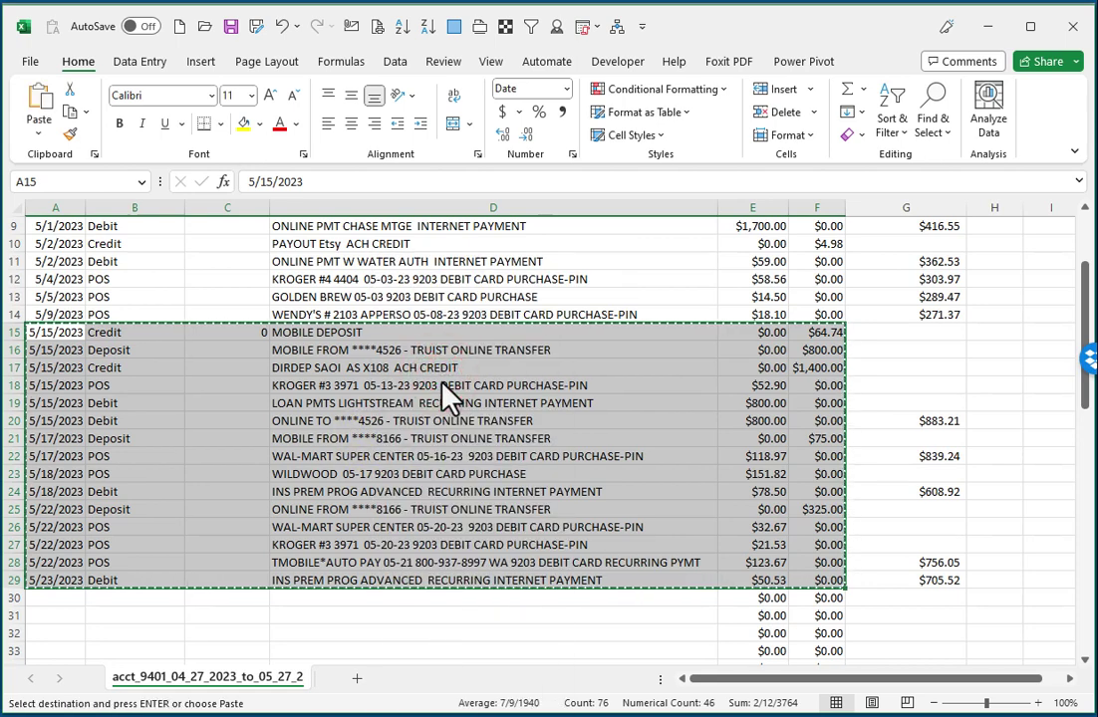
Switch to the checking account register workbook and paste the copied transactions as values into Register1 starting at cell A8.
{"action": "key", "text": "alt+Tab"}
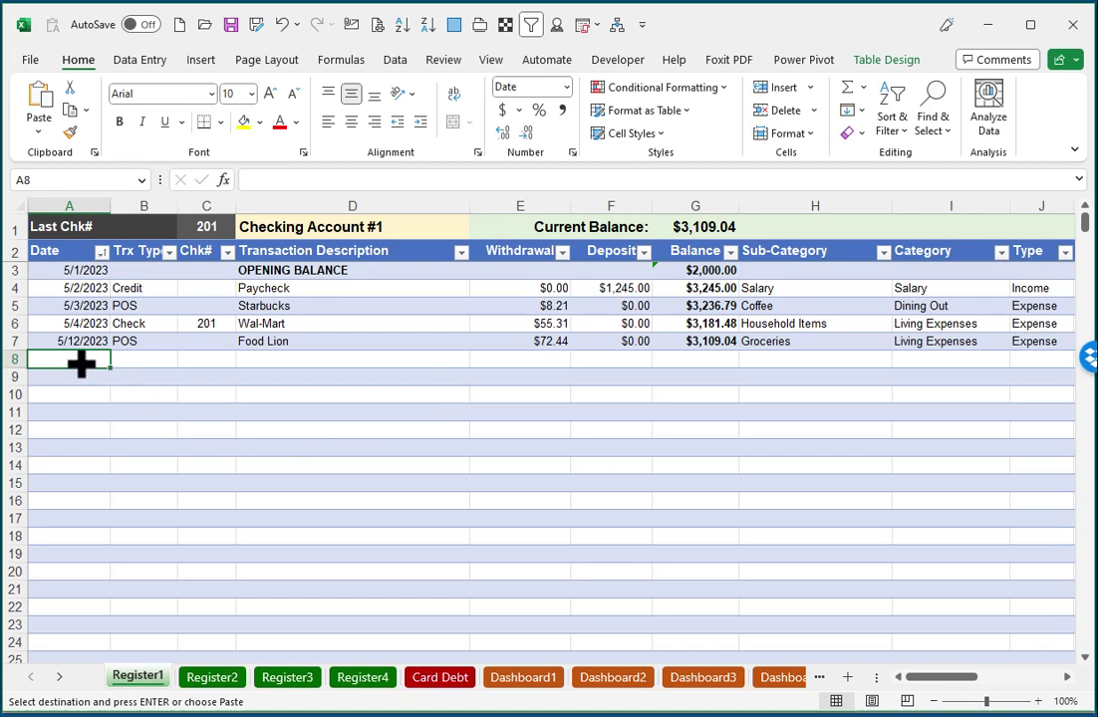
{"action": "left_click", "coordinate": [39, 131]}
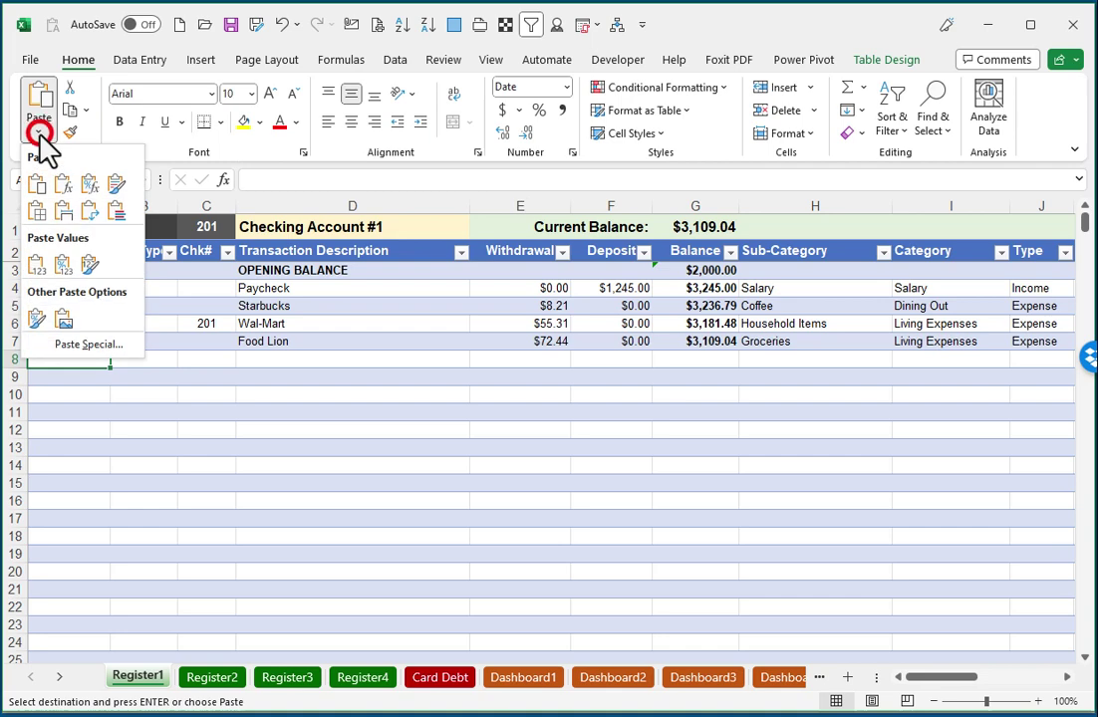
{"action": "left_click", "coordinate": [35, 263]}
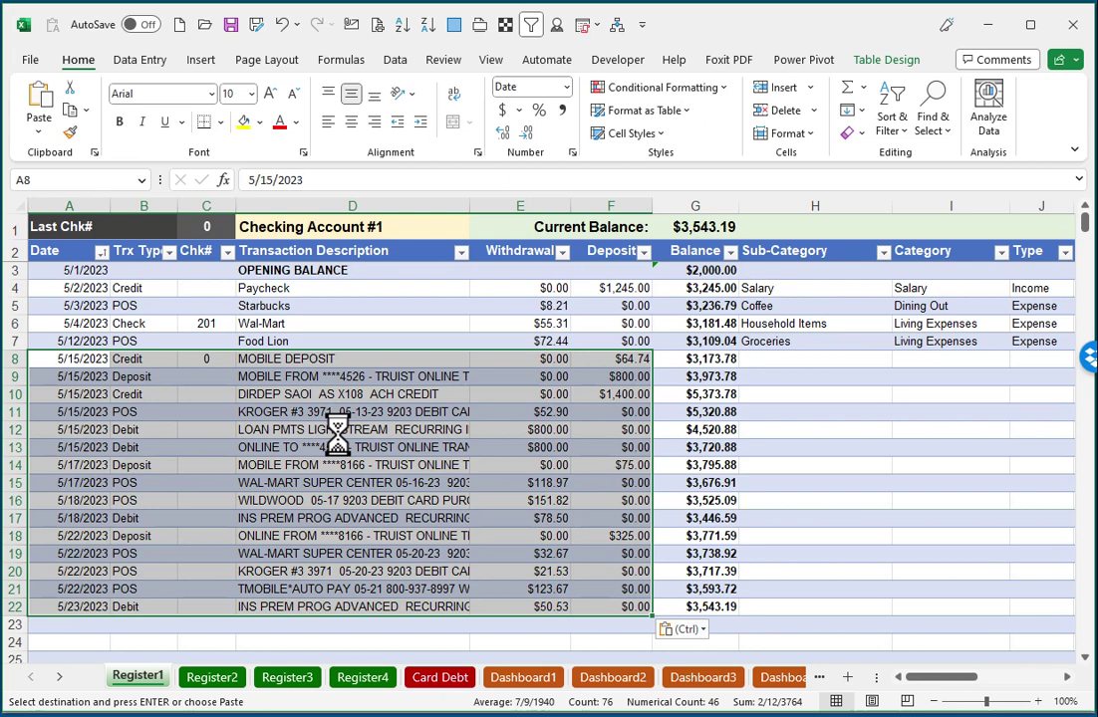
{"action": "left_click", "coordinate": [337, 430]}
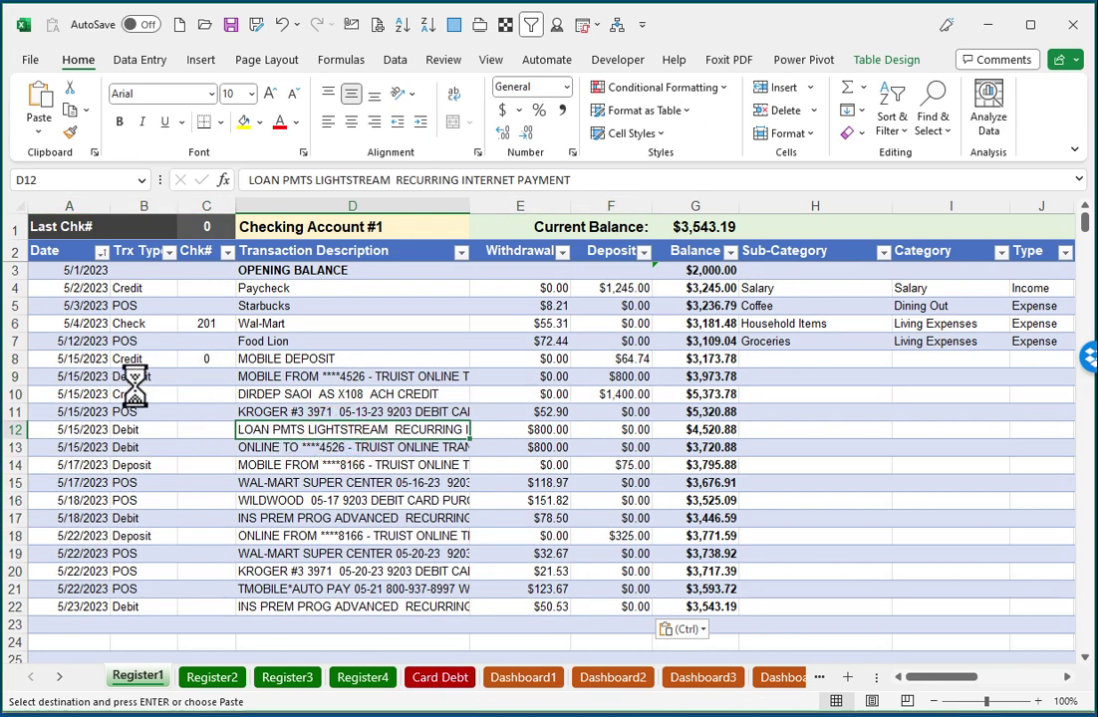